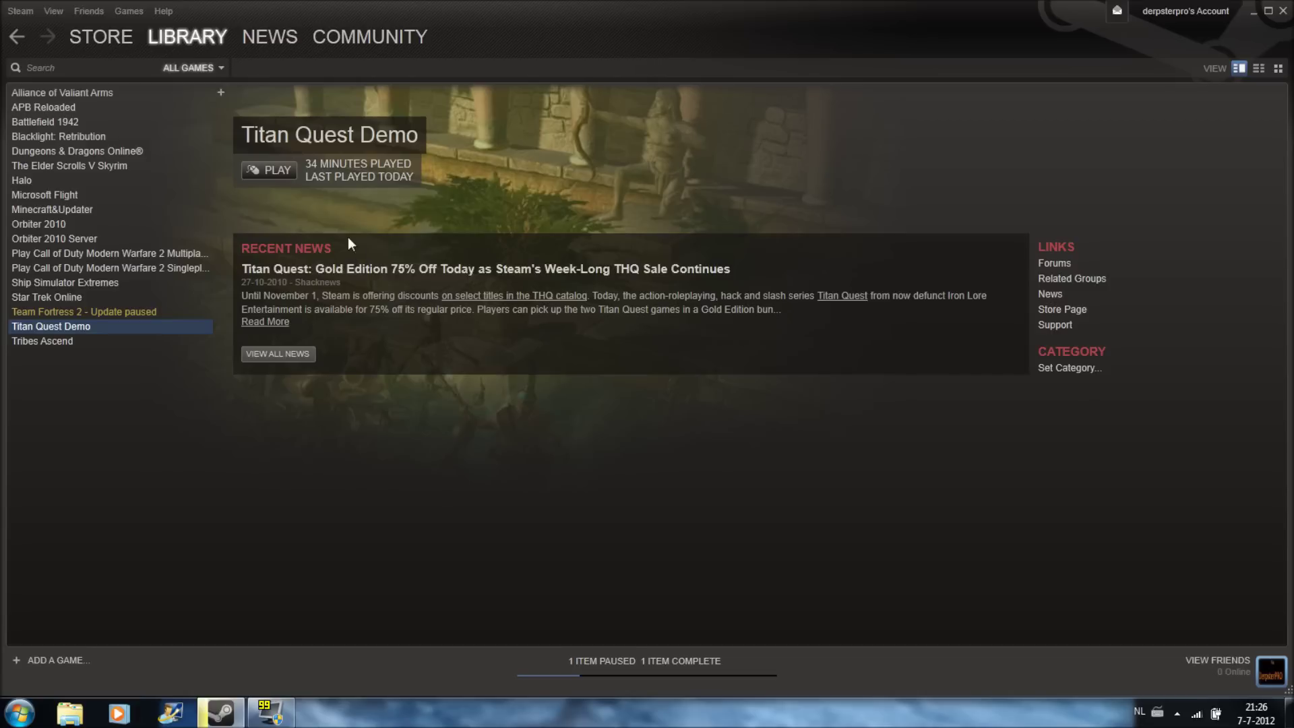
Launch Titan Quest Demo from Steam and dismiss the fatal error message
{"action": "left_click", "coordinate": [282, 169]}
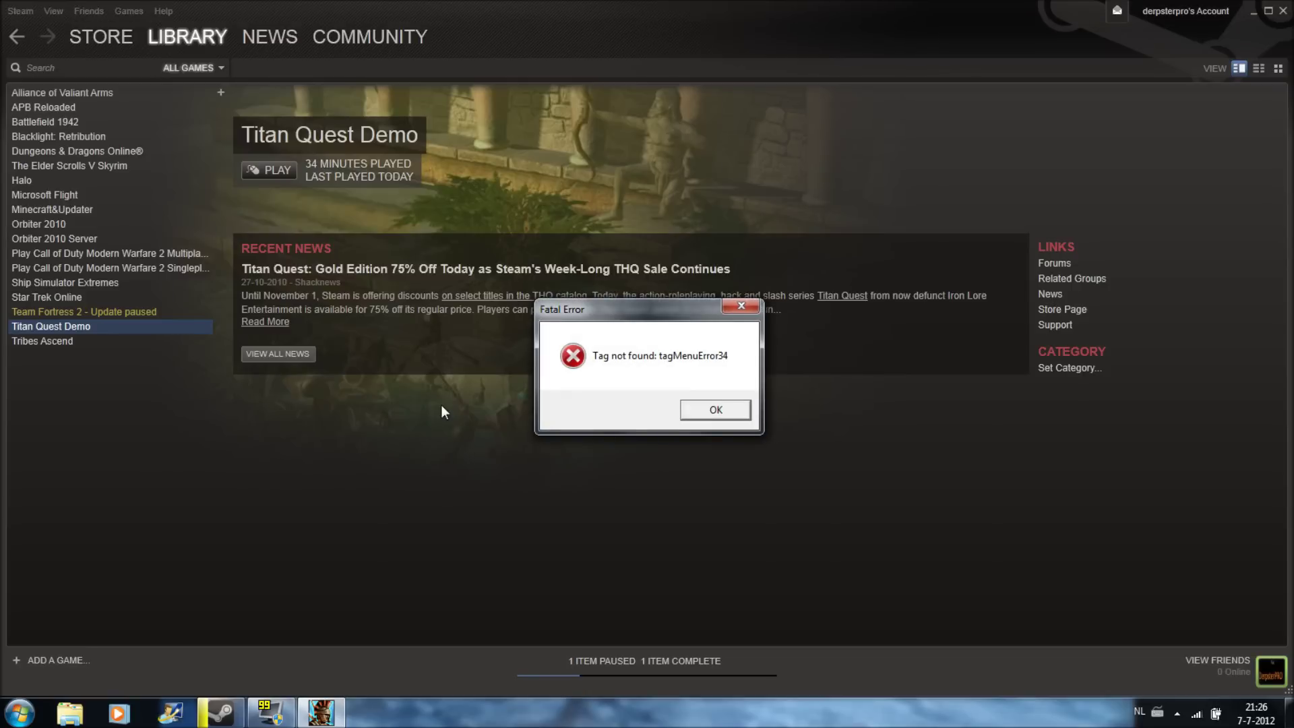
{"action": "left_click_drag", "start_coordinate": [633, 311], "coordinate": [558, 227]}
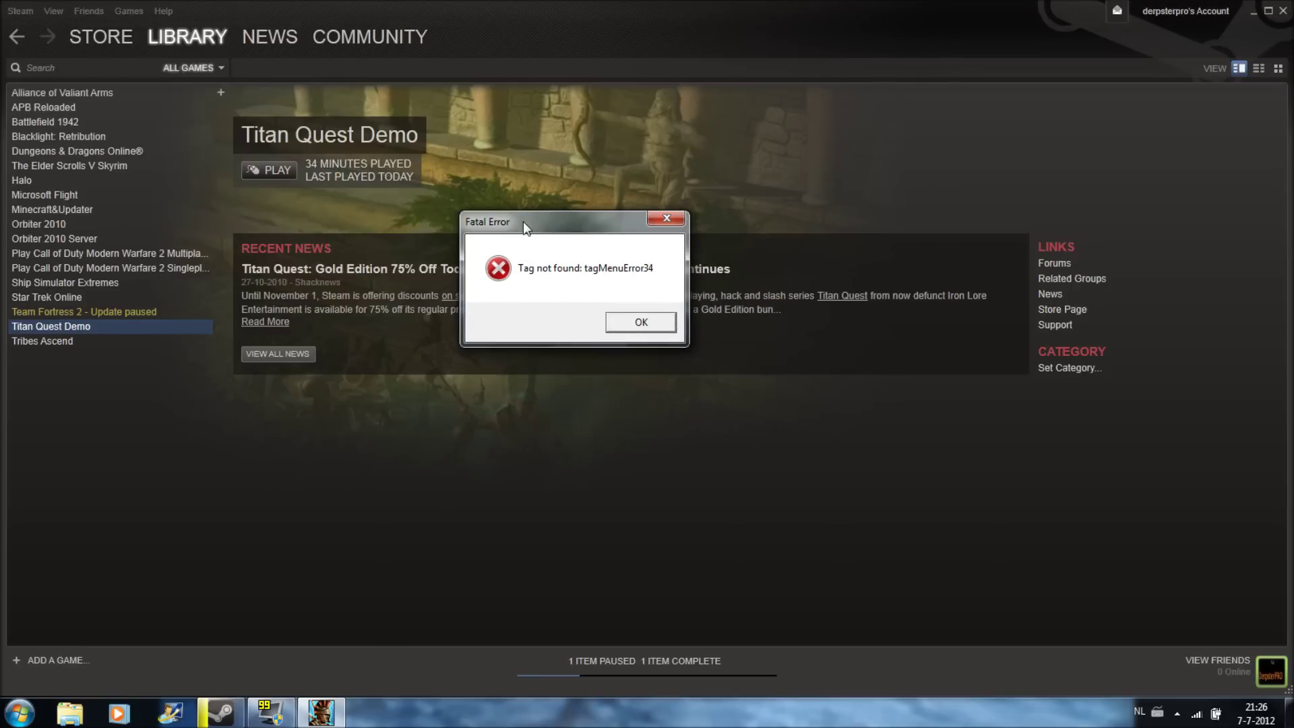
{"action": "left_click_drag", "start_coordinate": [523, 221], "coordinate": [564, 222]}
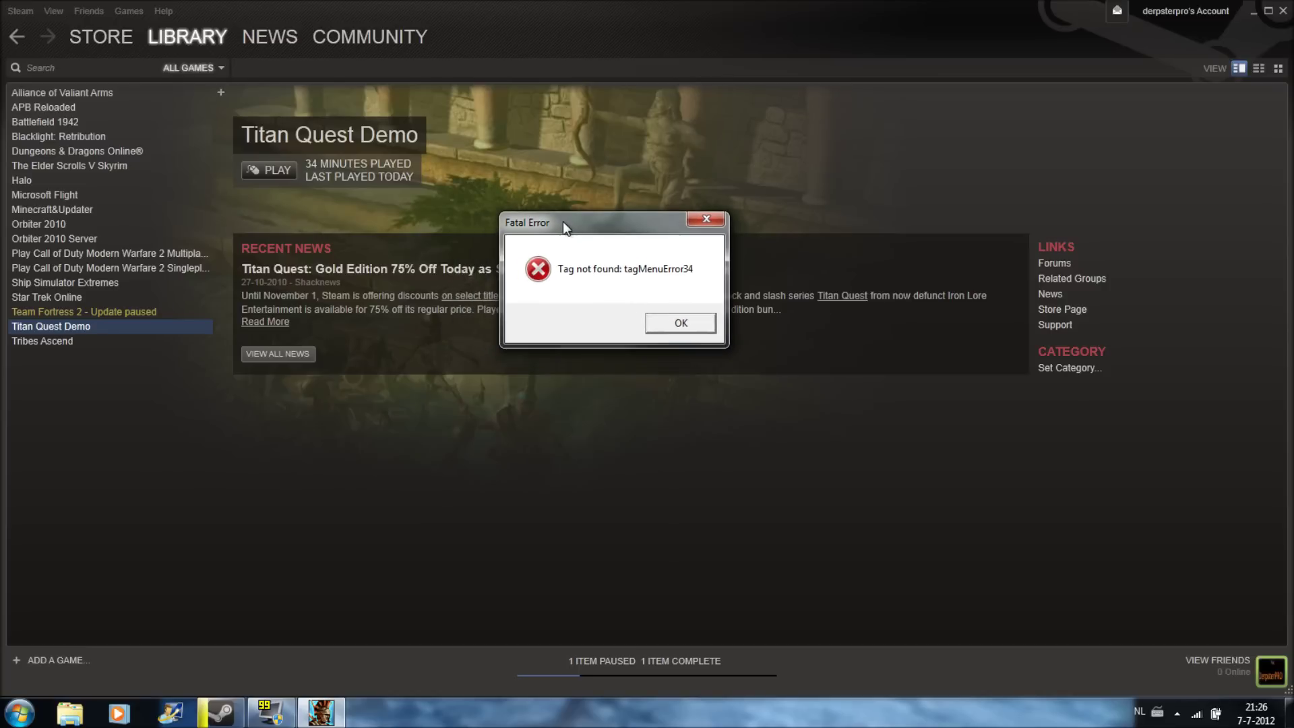
{"action": "left_click", "coordinate": [698, 325]}
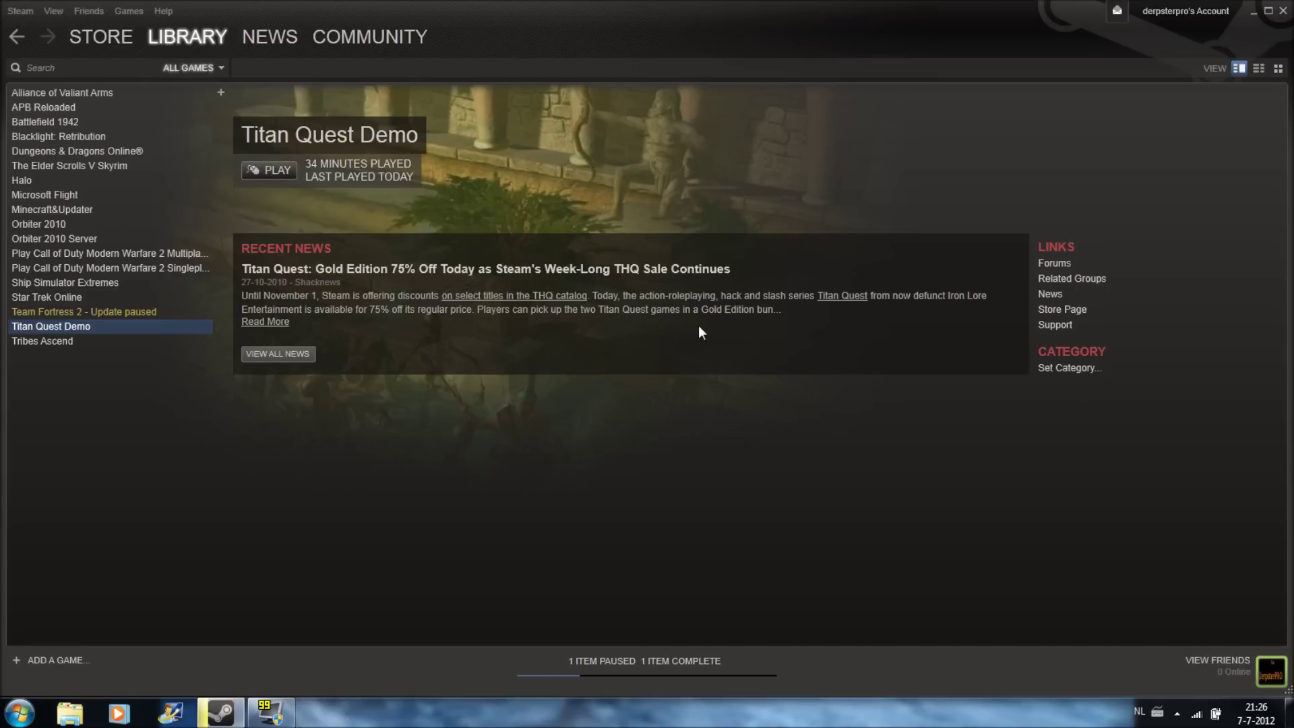
Open Computer, browse drive C:'s Program Files (x86), then go back to the drive list
{"action": "left_click", "coordinate": [20, 713]}
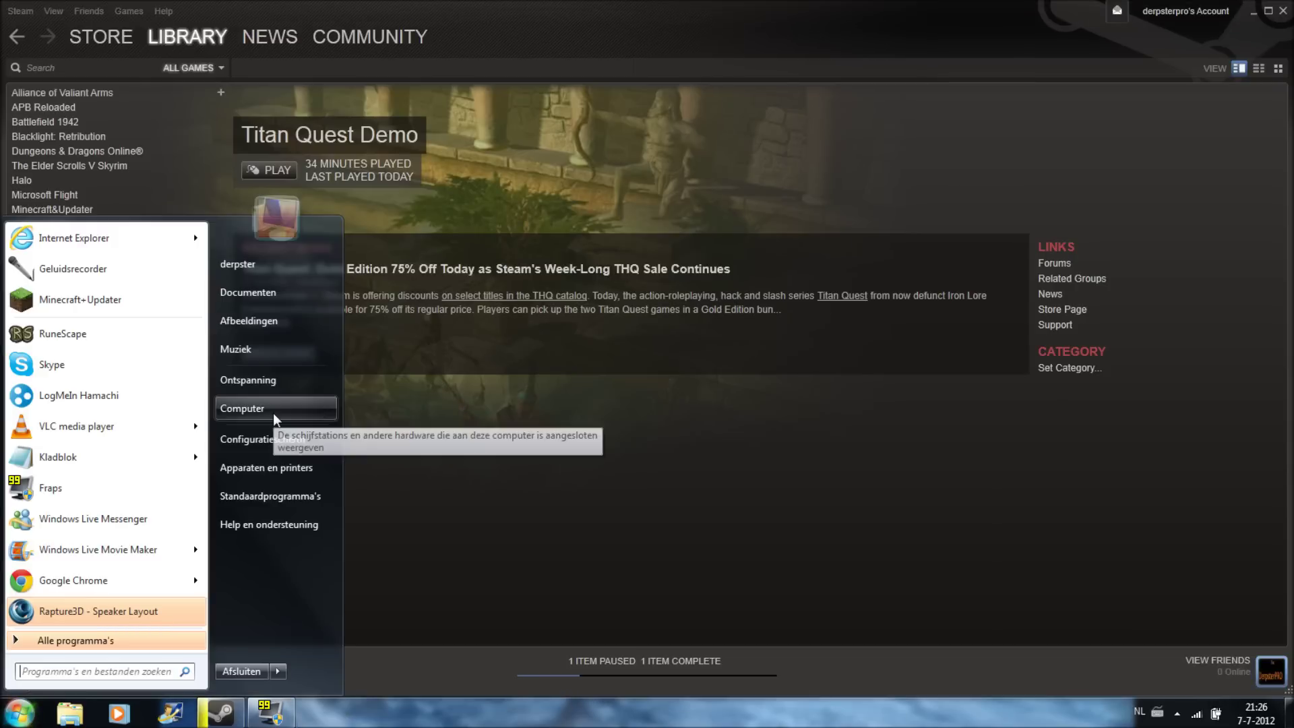
{"action": "left_click", "coordinate": [301, 413]}
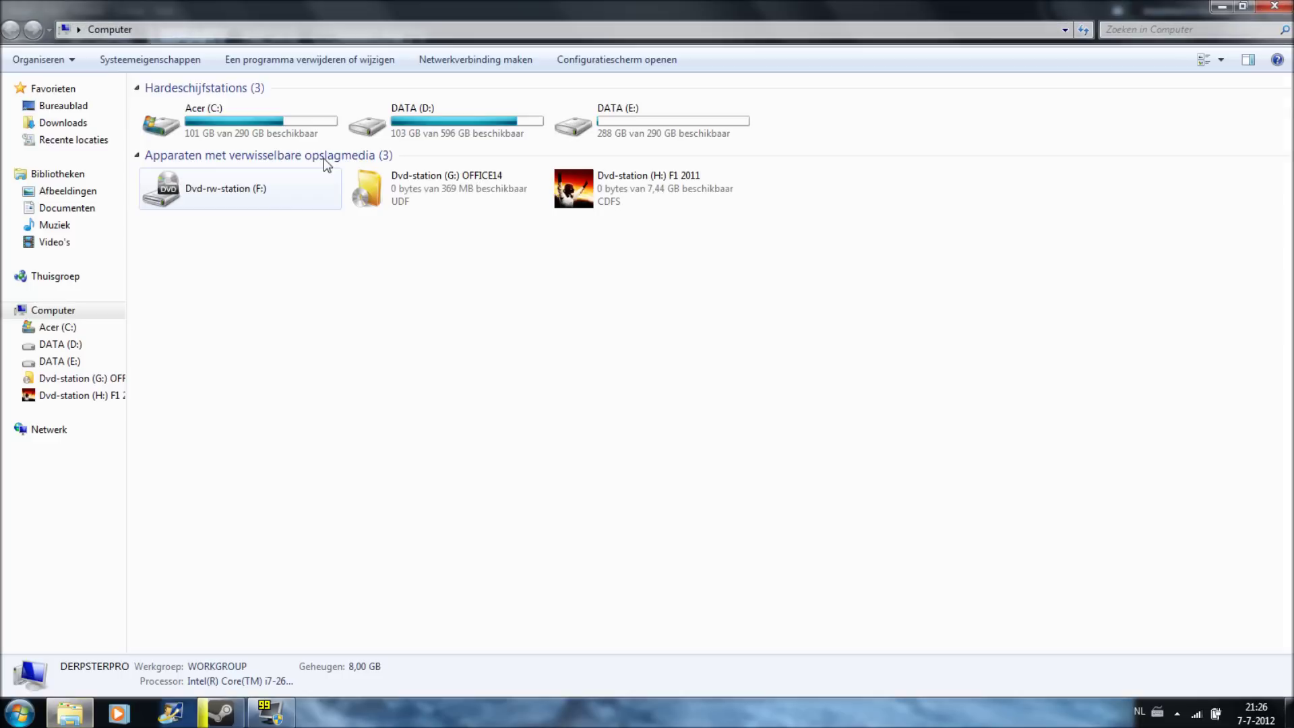
{"action": "double_click", "coordinate": [287, 124]}
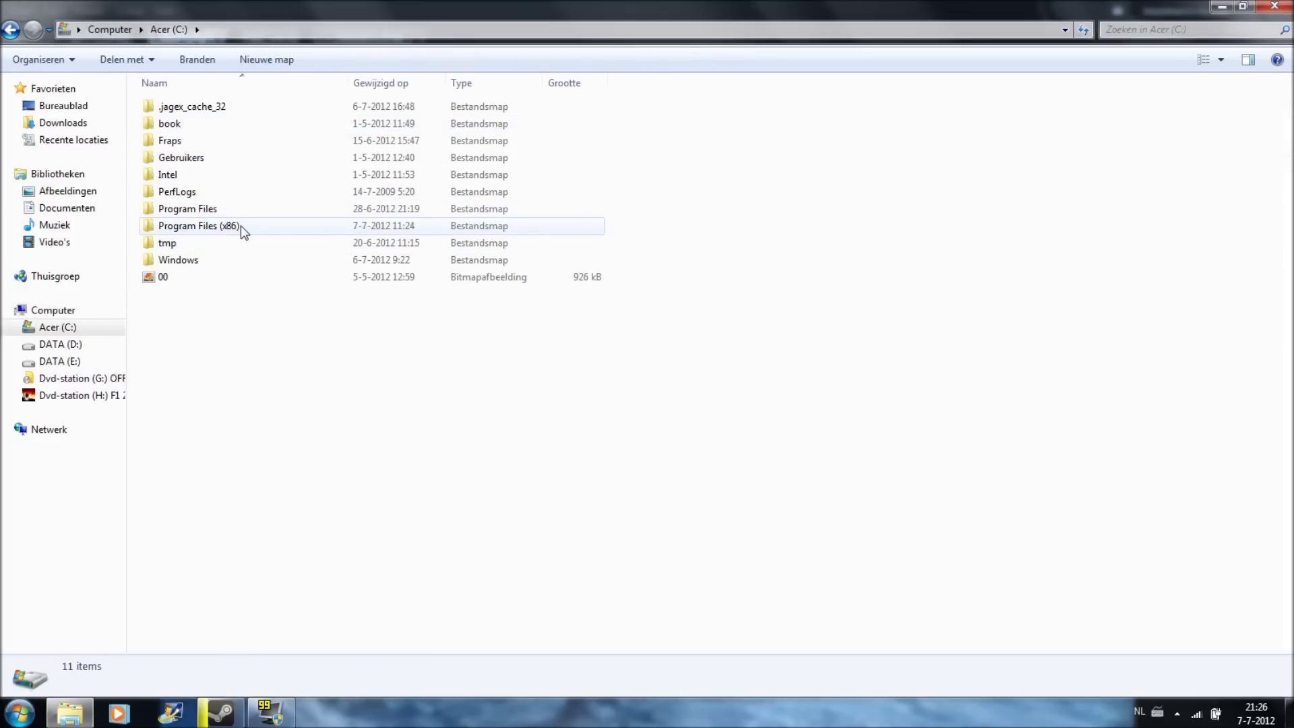
{"action": "double_click", "coordinate": [236, 230]}
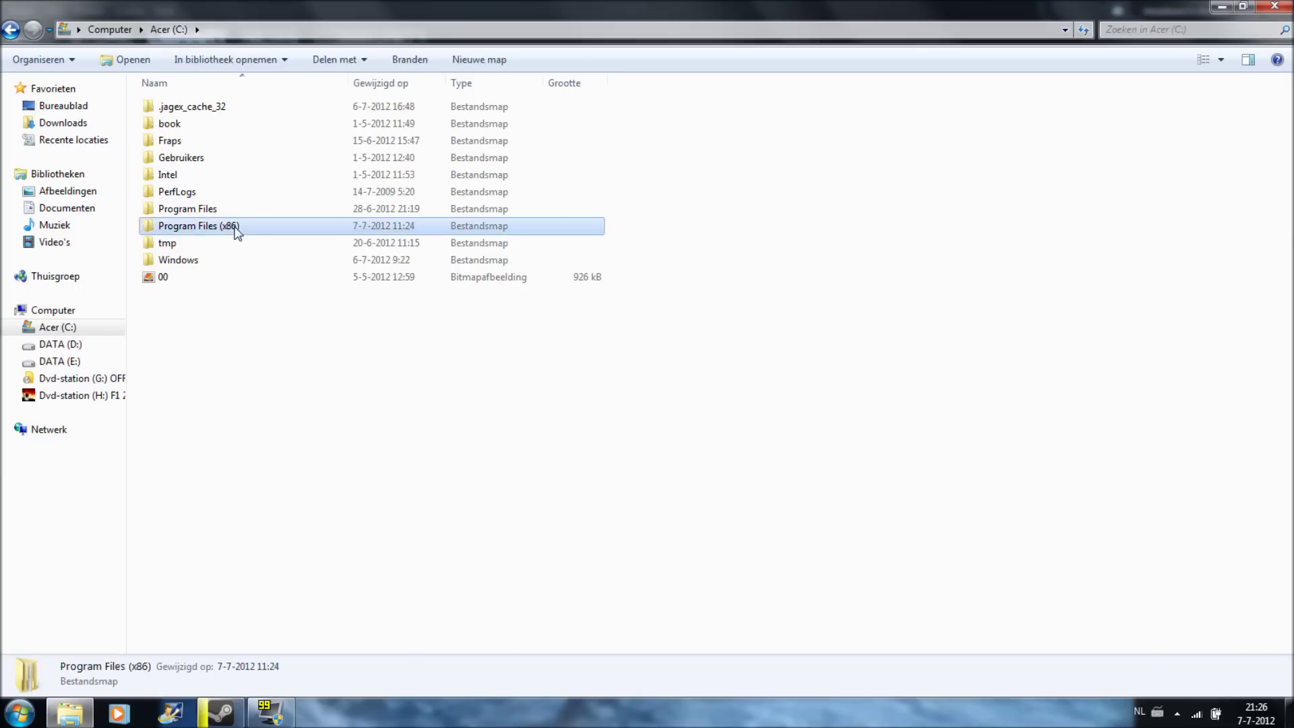
{"action": "left_click", "coordinate": [12, 32]}
{"action": "left_click", "coordinate": [11, 32]}
Go to DATA (D:) > games > Steam > steamapps > common > Titan Quest Demo and right-click the executable
{"action": "double_click", "coordinate": [364, 118]}
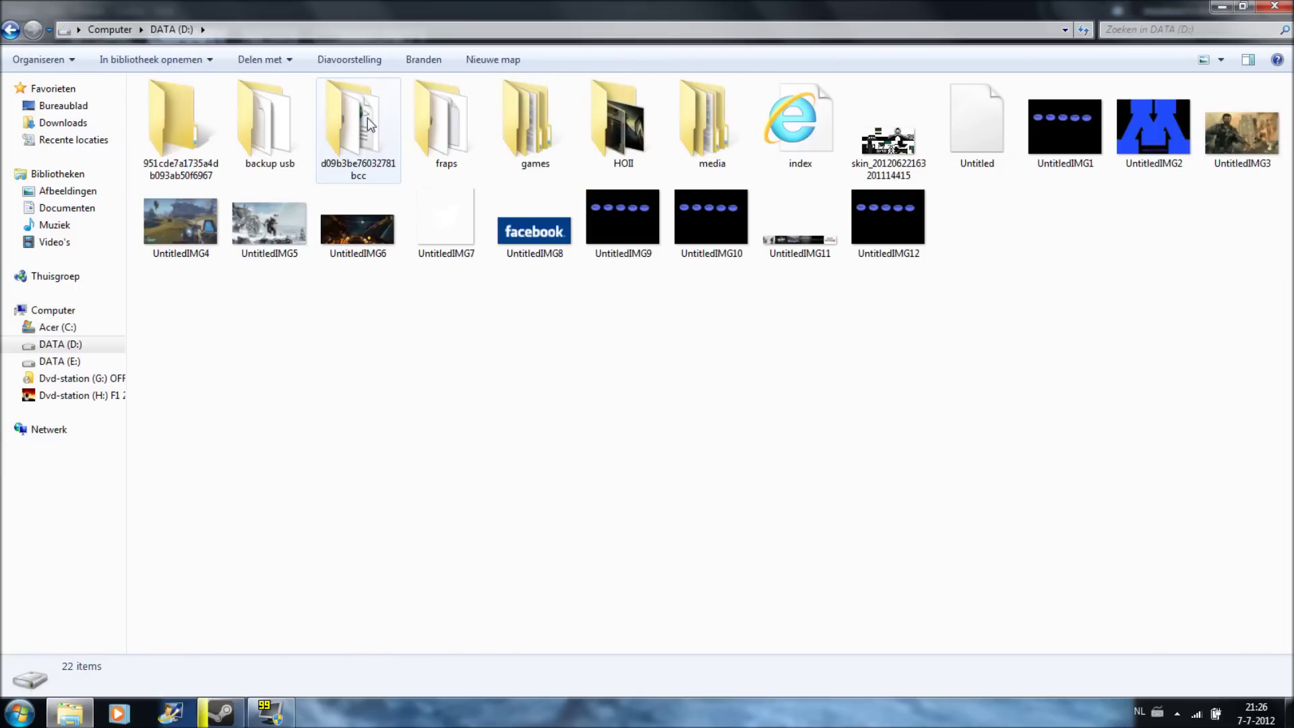
{"action": "double_click", "coordinate": [525, 127]}
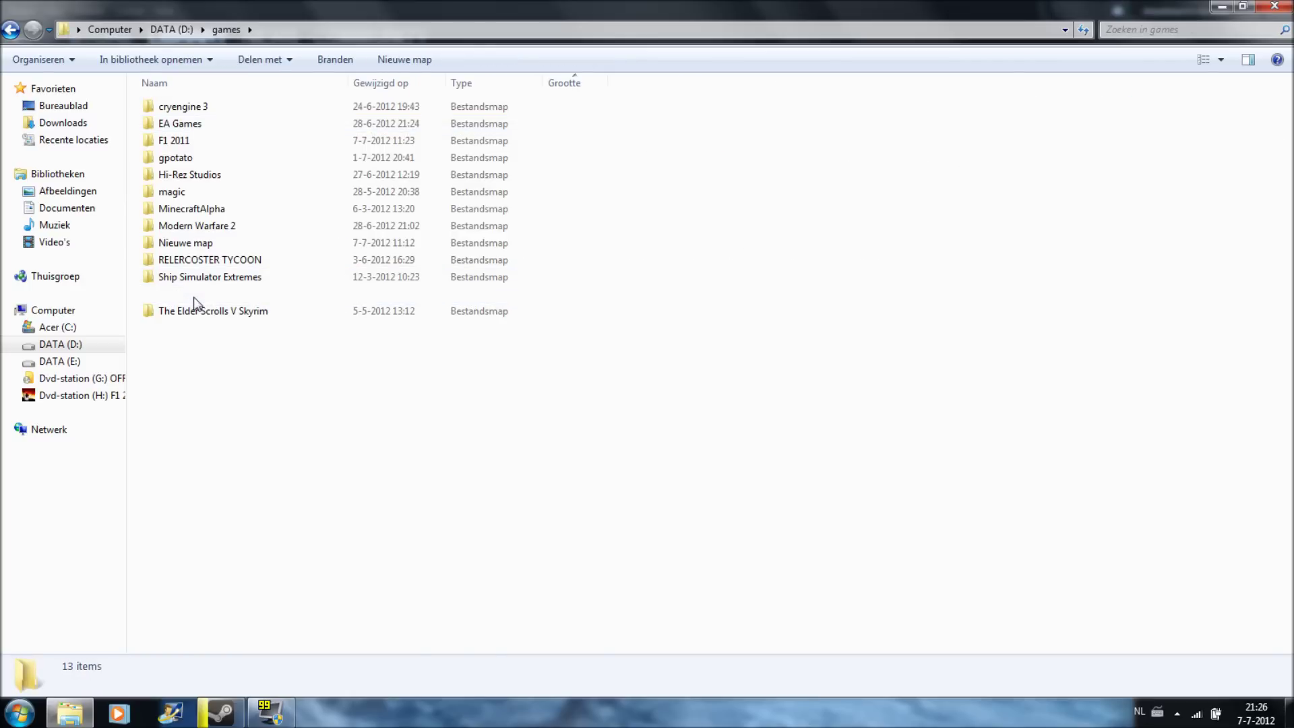
{"action": "double_click", "coordinate": [210, 310]}
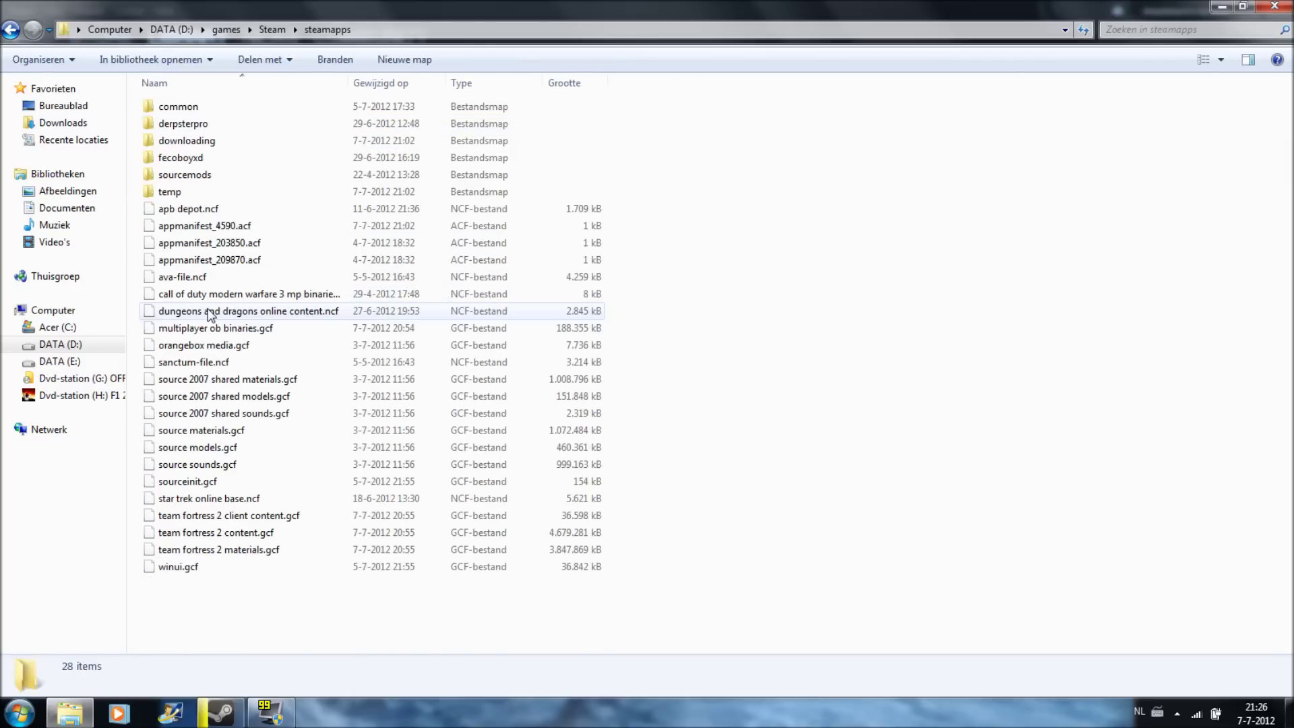
{"action": "double_click", "coordinate": [201, 107]}
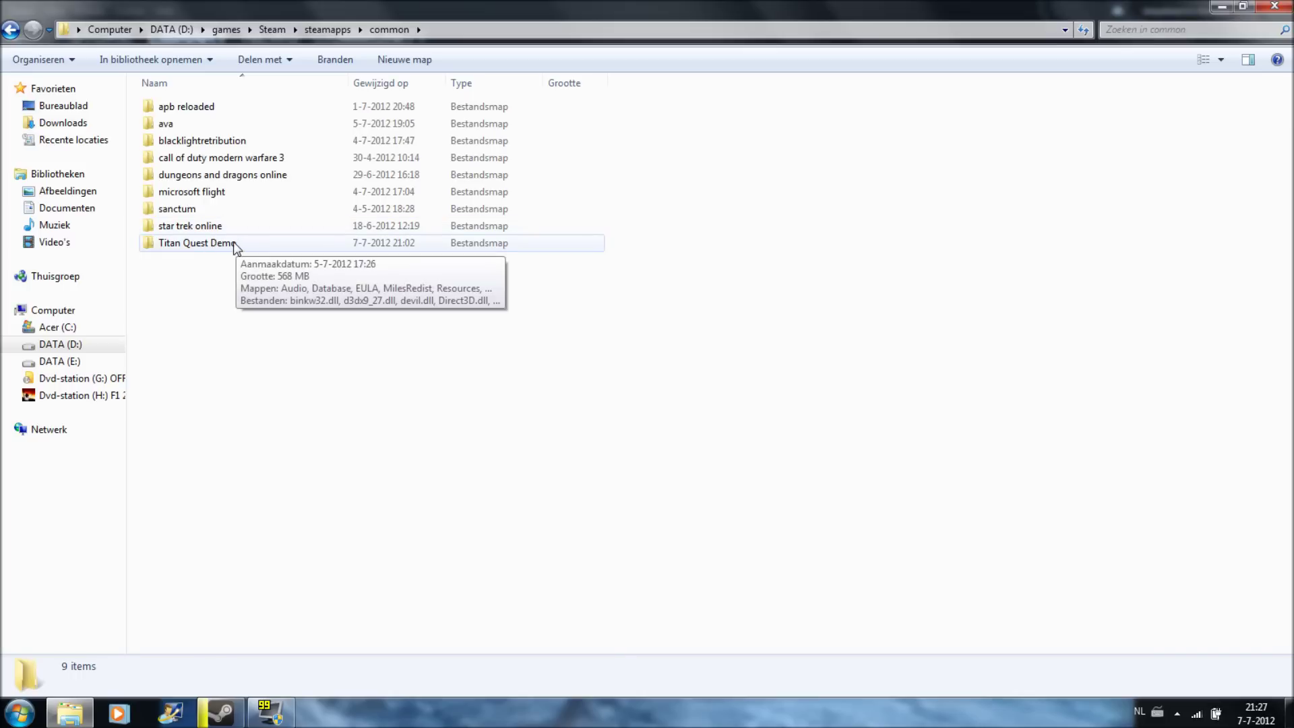
{"action": "double_click", "coordinate": [202, 242]}
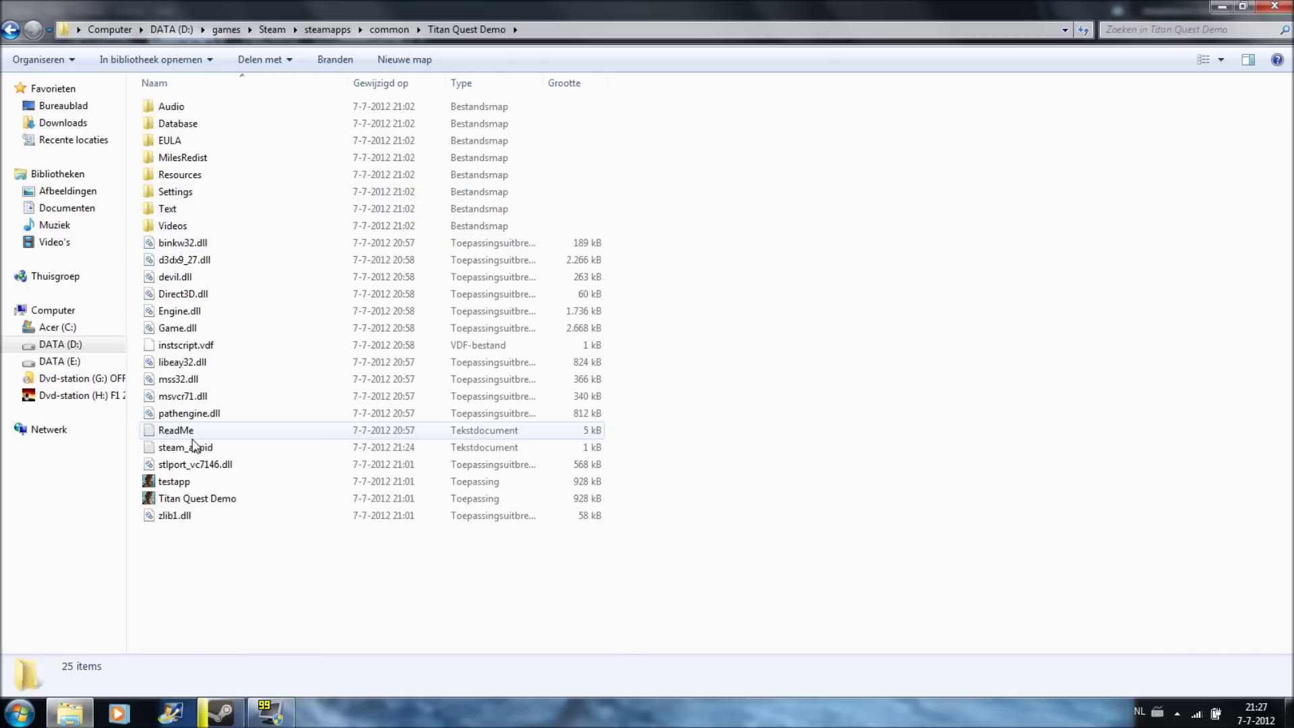
{"action": "right_click", "coordinate": [203, 501]}
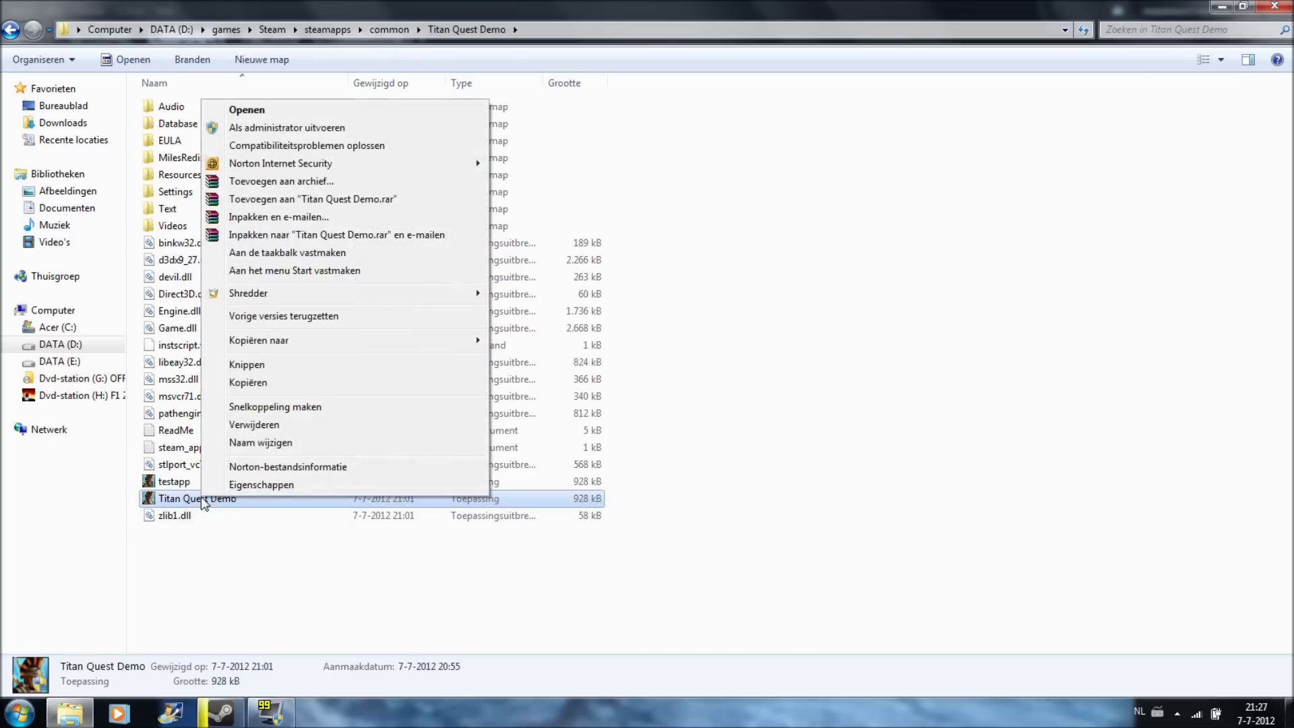
In the executable's Properties, enable compatibility mode for Windows XP (Service Pack 3) and confirm
{"action": "left_click", "coordinate": [287, 485]}
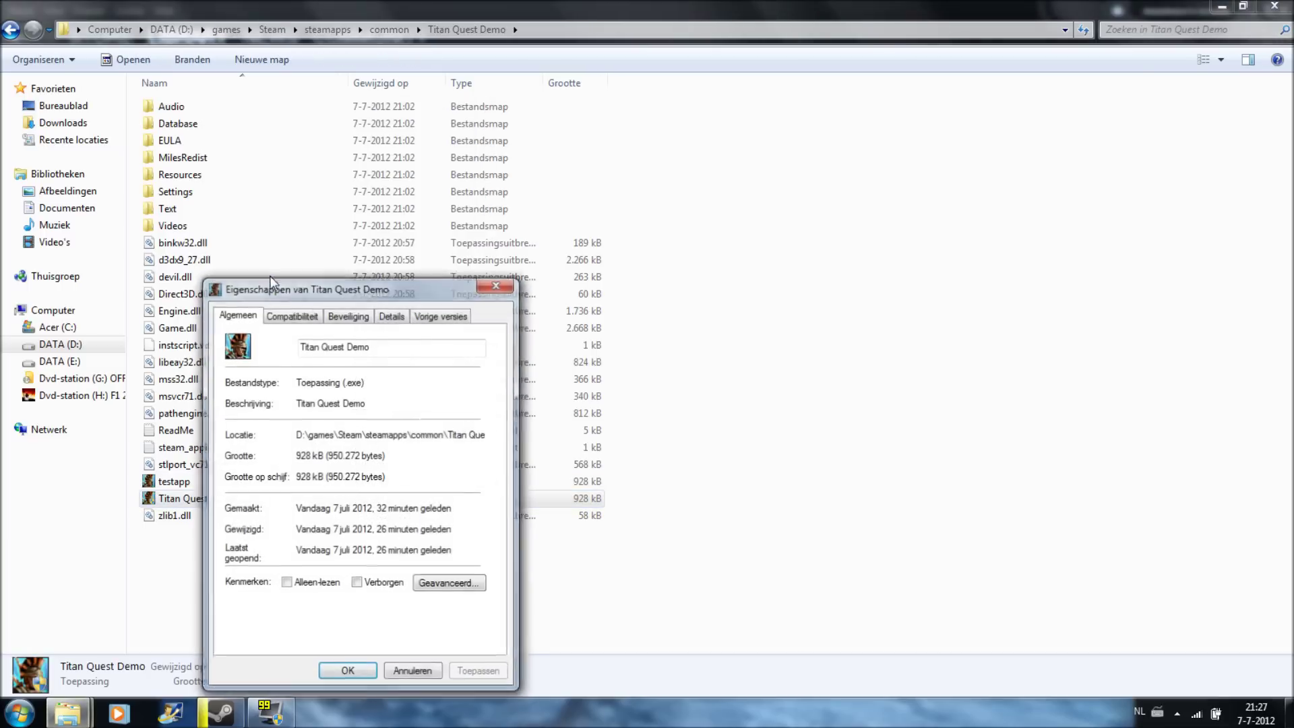
{"action": "left_click", "coordinate": [303, 320]}
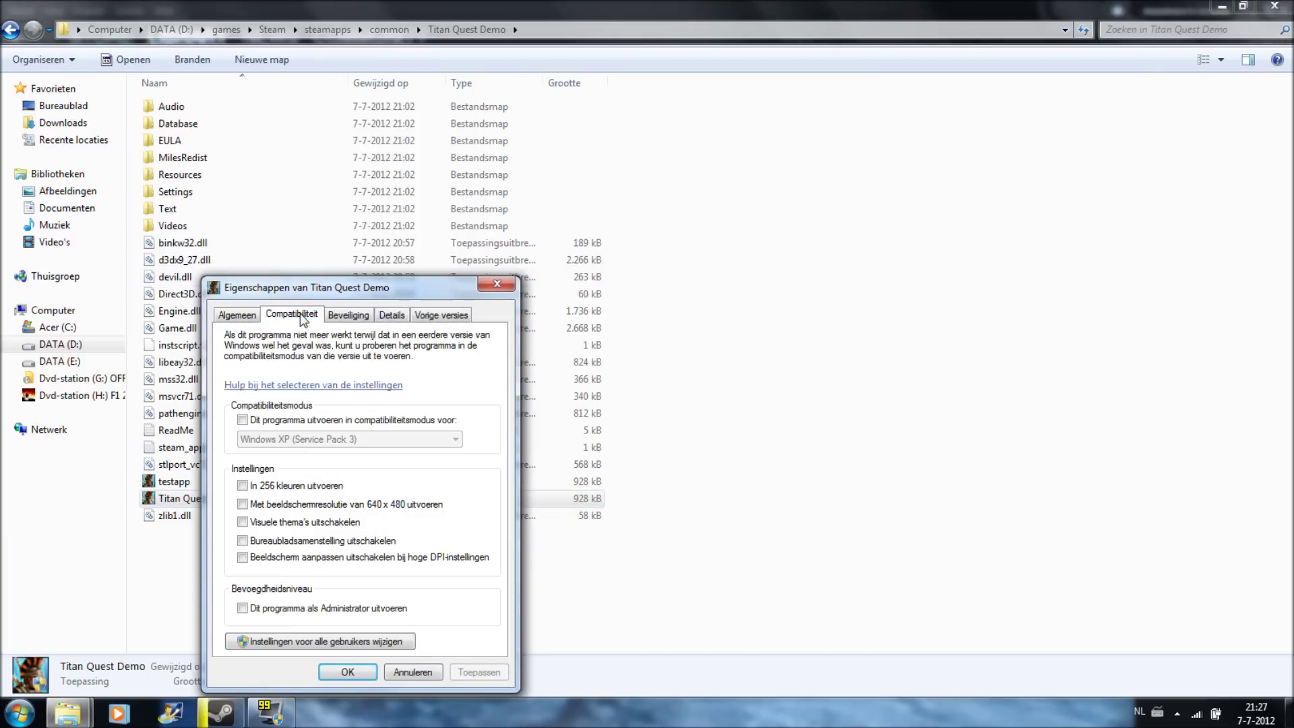
{"action": "left_click", "coordinate": [242, 420]}
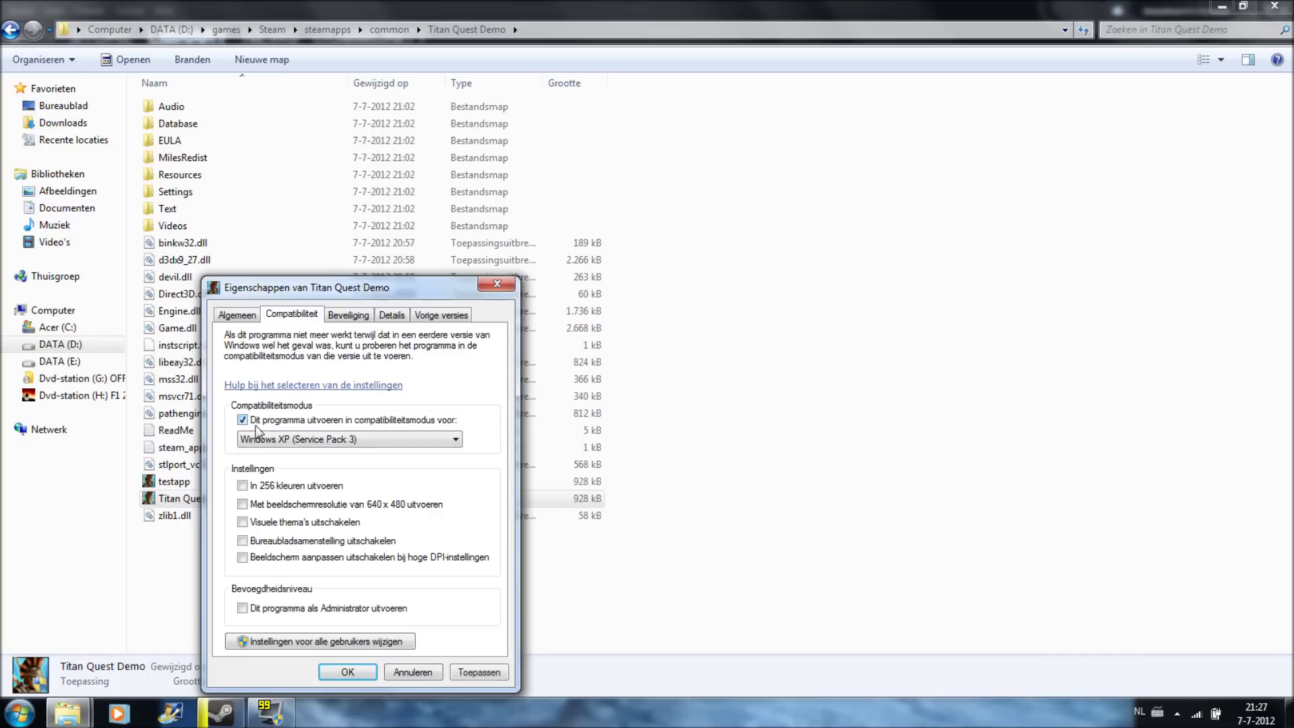
{"action": "left_click", "coordinate": [291, 439]}
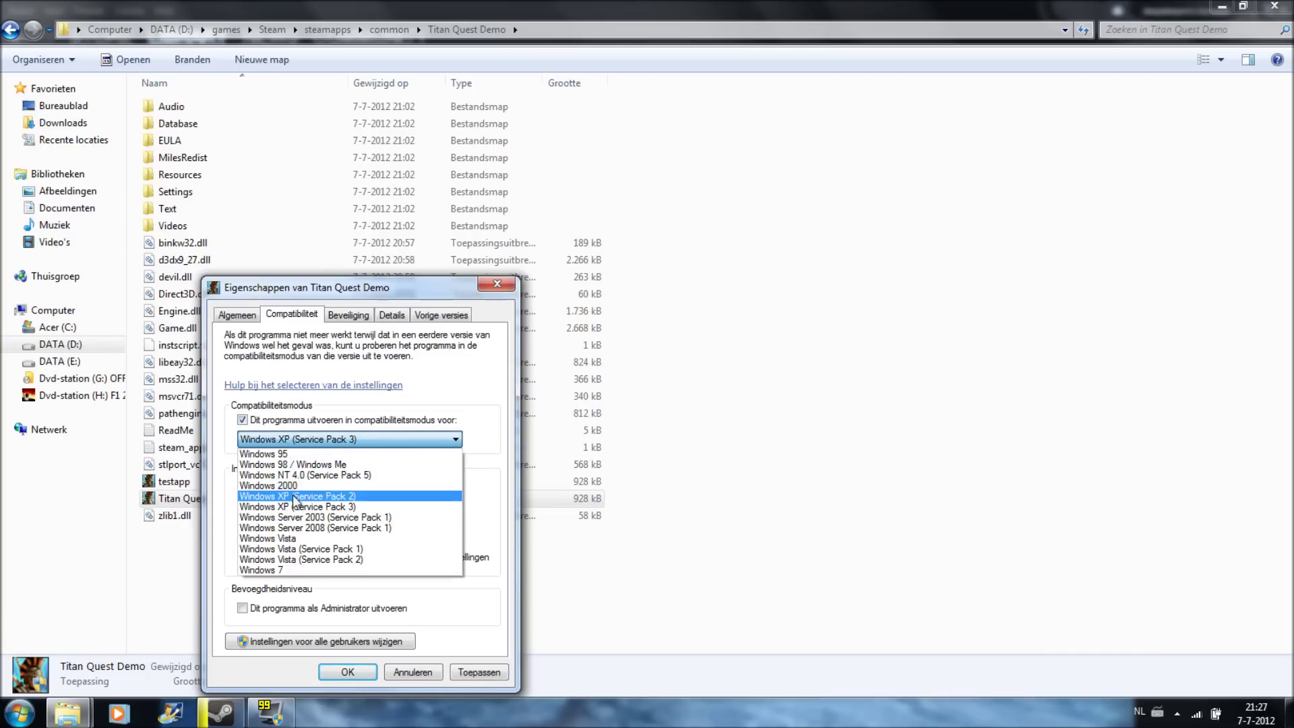
{"action": "left_click", "coordinate": [312, 439]}
{"action": "left_click", "coordinate": [311, 439]}
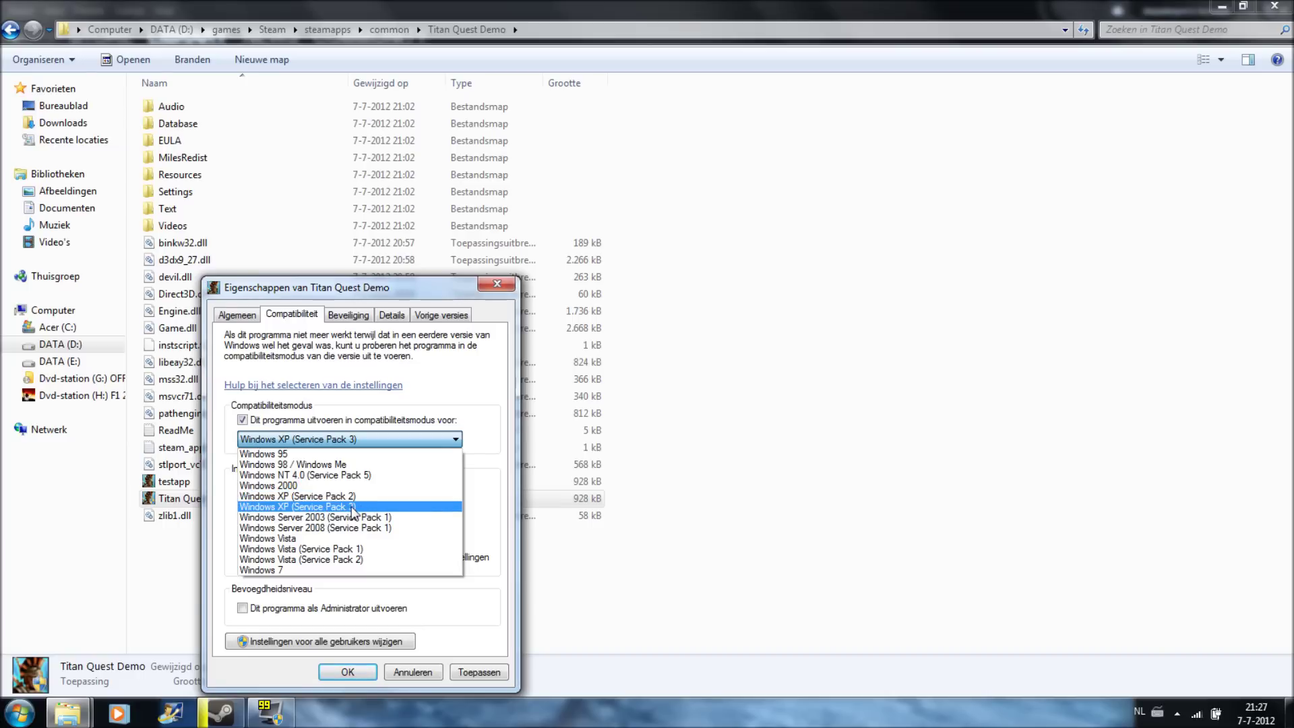
{"action": "left_click", "coordinate": [355, 509]}
{"action": "left_click", "coordinate": [470, 673]}
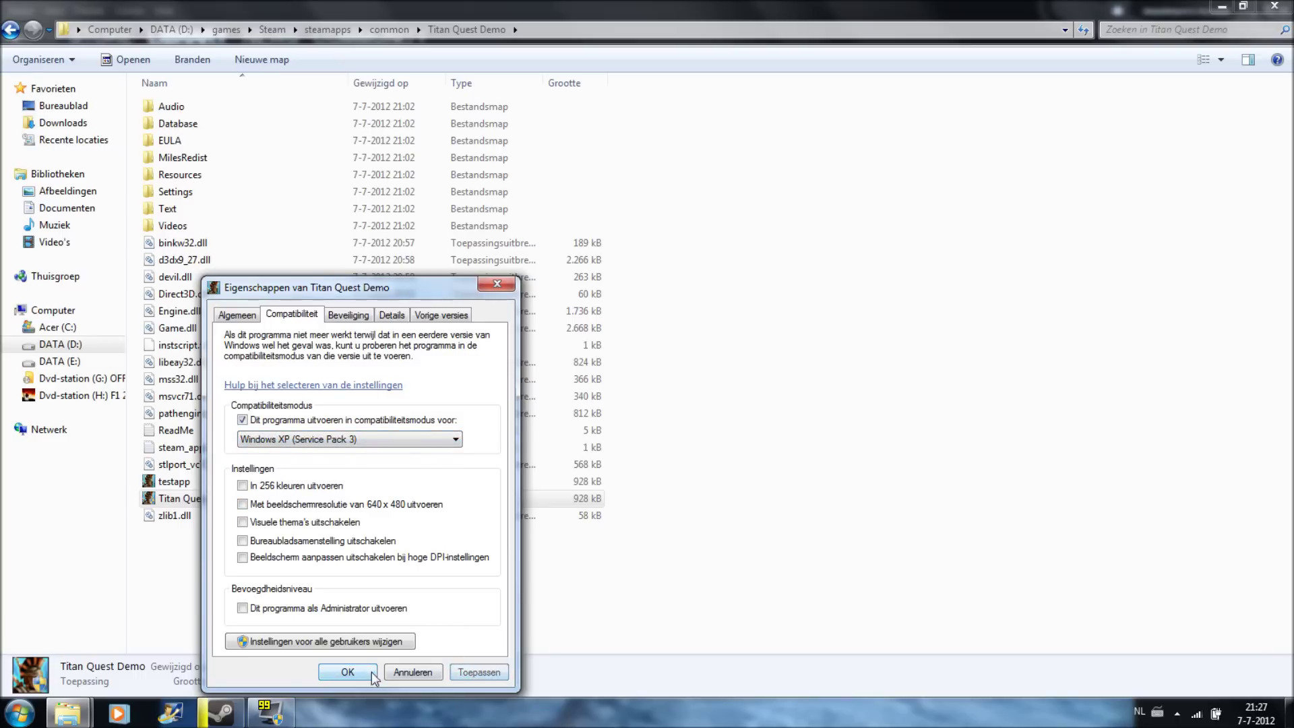
{"action": "left_click", "coordinate": [371, 673]}
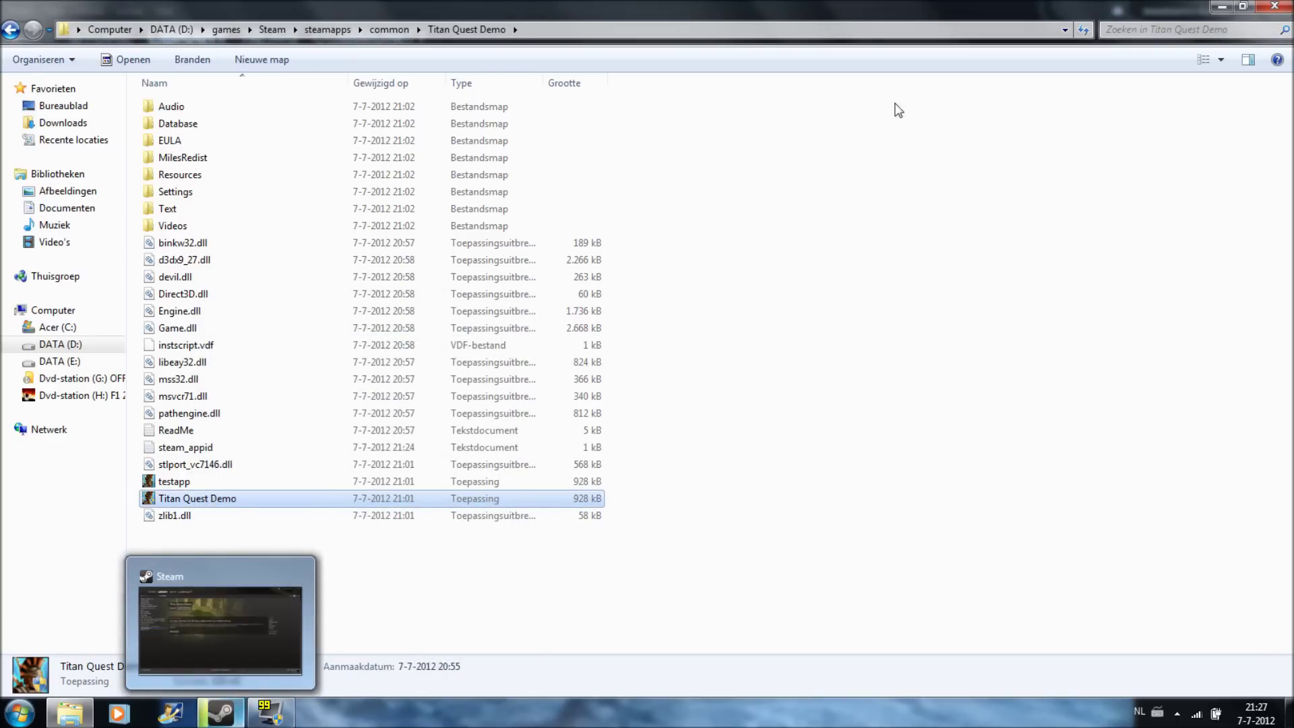
Close Explorer, relaunch Titan Quest Demo from Steam, quit at the tagMenuError36 error, and open Start
{"action": "left_click", "coordinate": [1254, 8]}
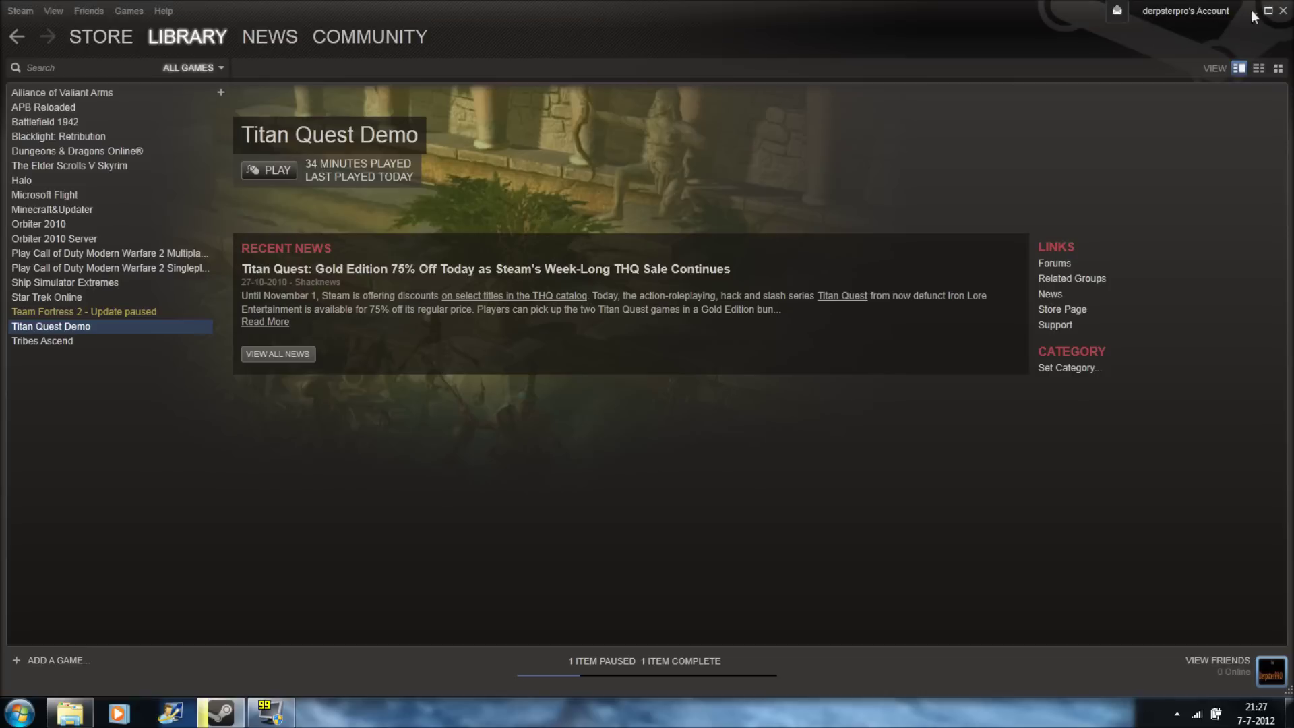
{"action": "left_click", "coordinate": [286, 171]}
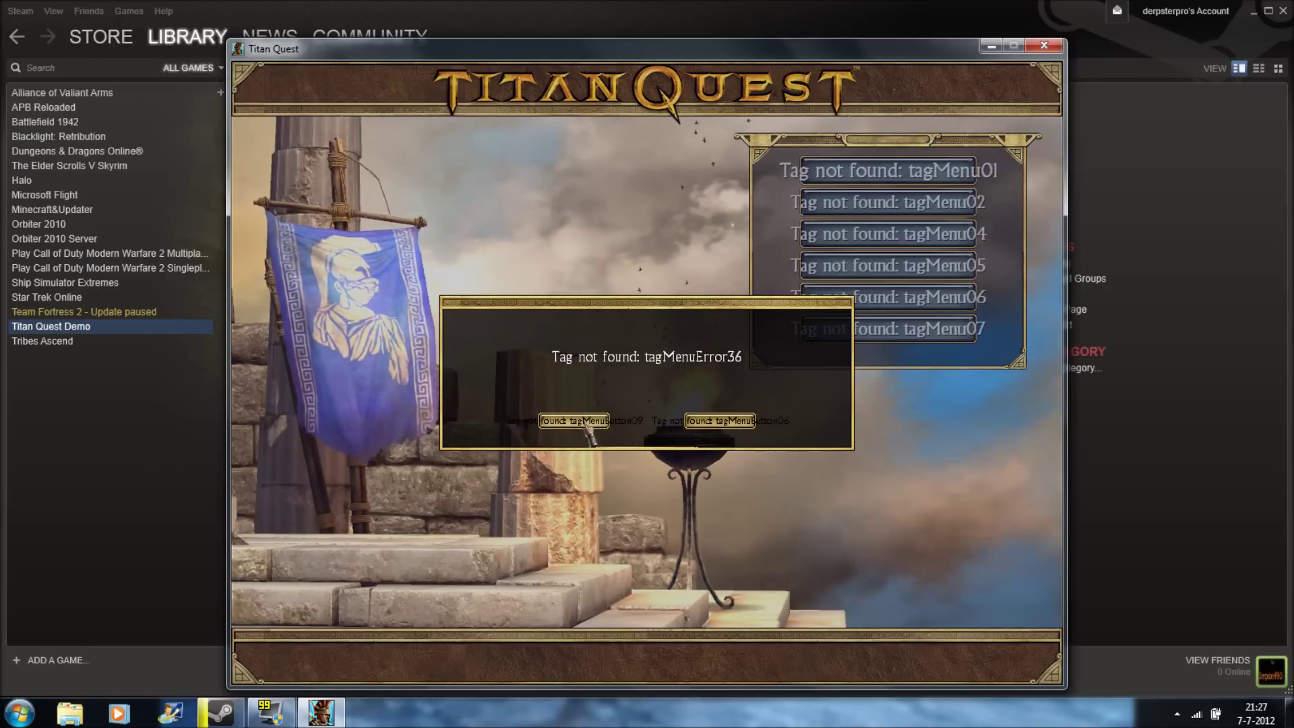
{"action": "left_click", "coordinate": [583, 424]}
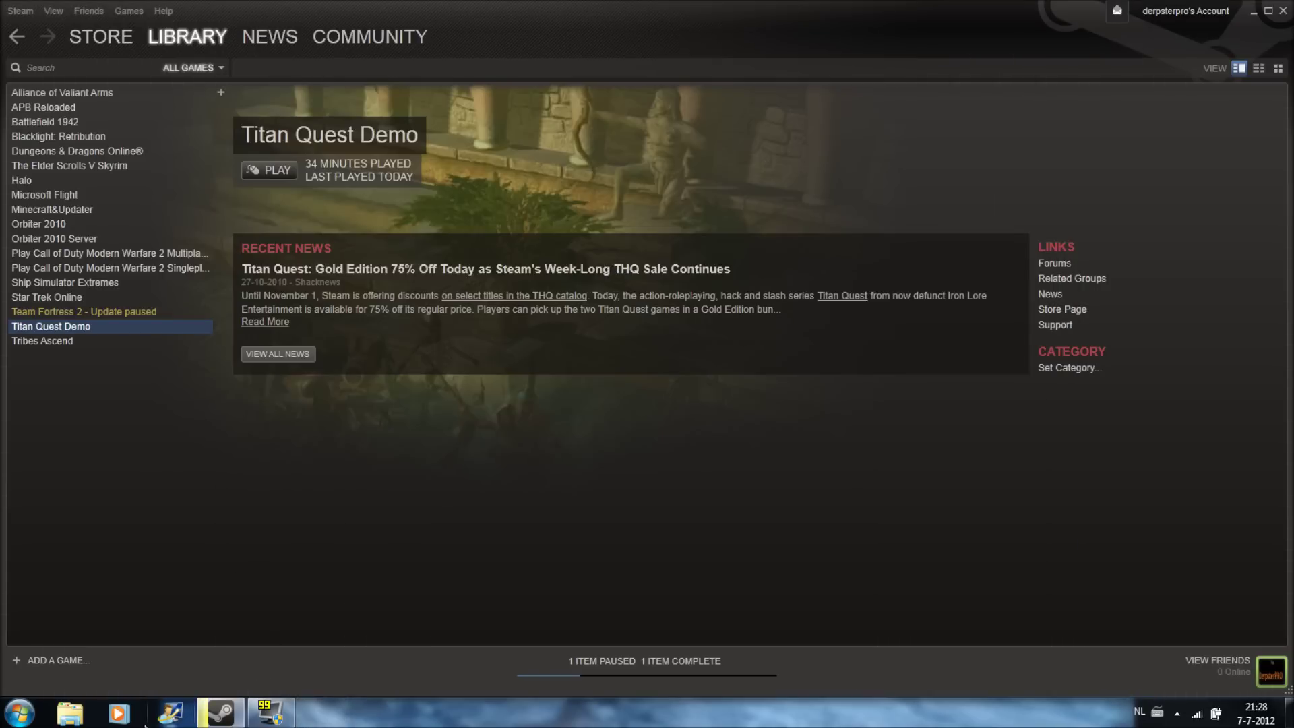
{"action": "left_click", "coordinate": [19, 713]}
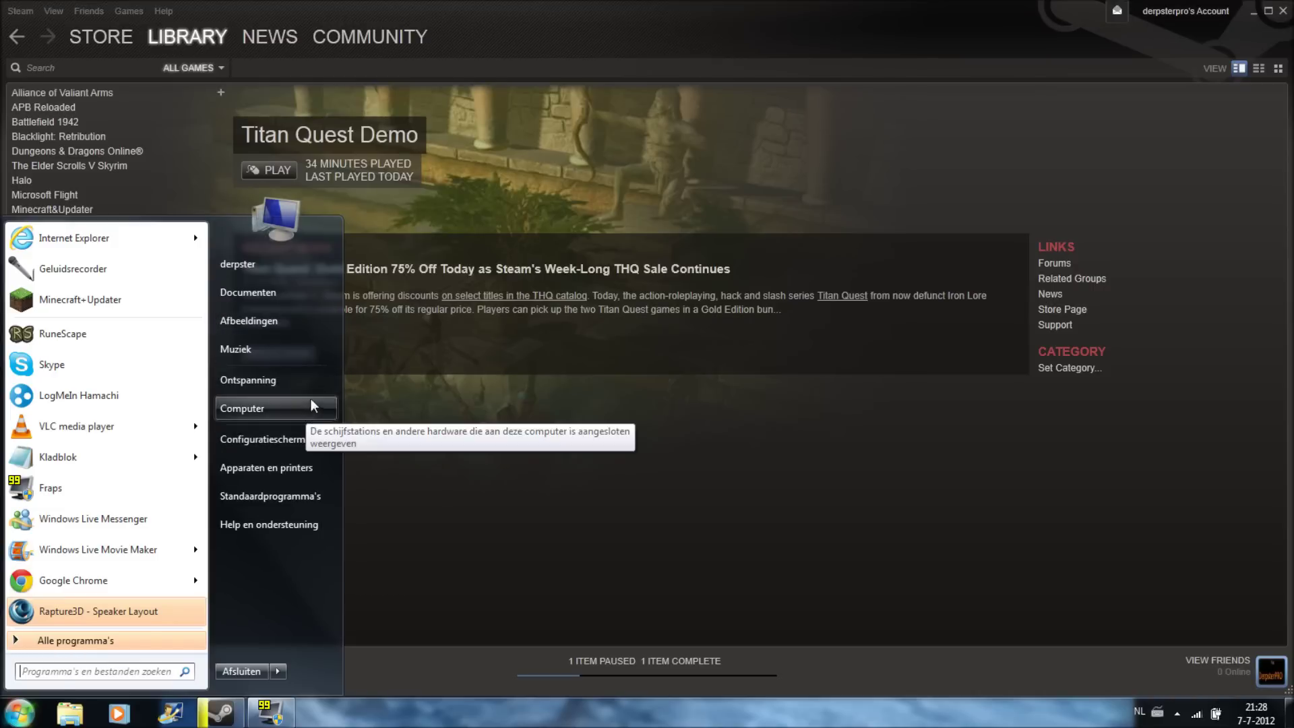
Open the options file from Documenten\My Games\Titan Quest Demo\Settings in Kladblok
{"action": "left_click", "coordinate": [293, 292]}
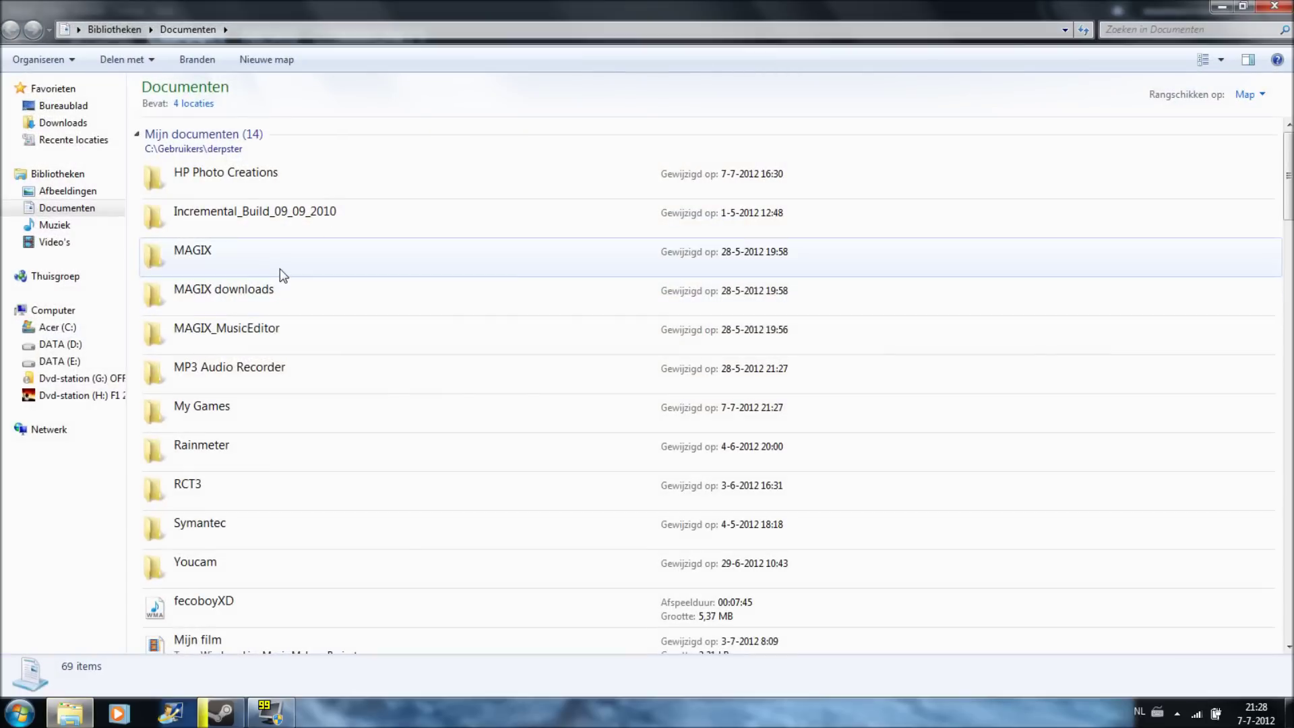
{"action": "double_click", "coordinate": [253, 413]}
{"action": "double_click", "coordinate": [242, 221]}
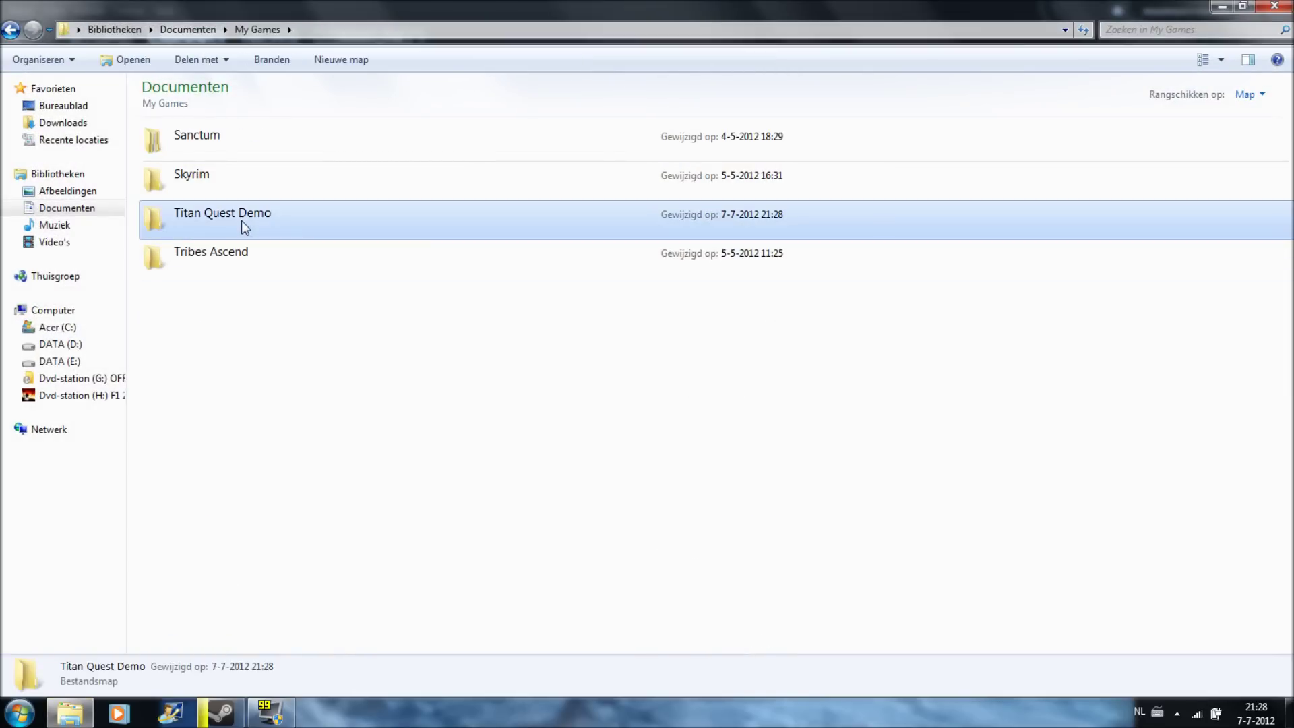
{"action": "double_click", "coordinate": [205, 141]}
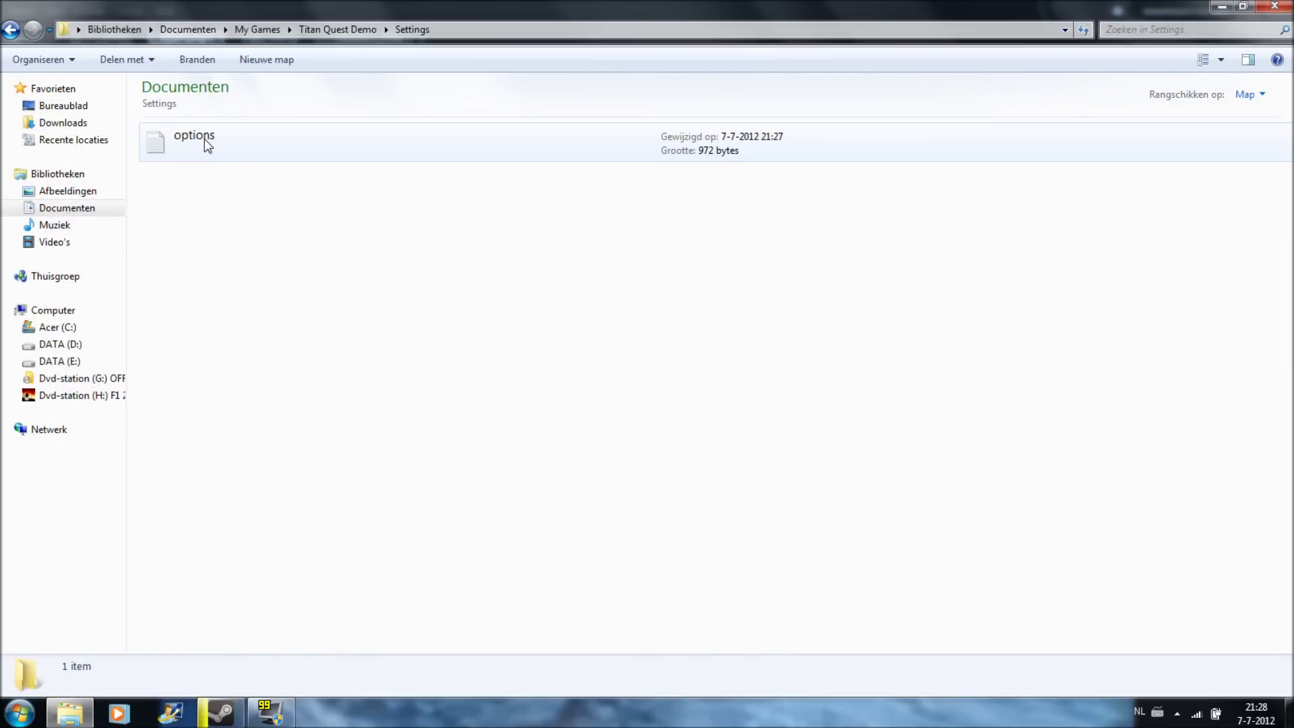
{"action": "double_click", "coordinate": [205, 138]}
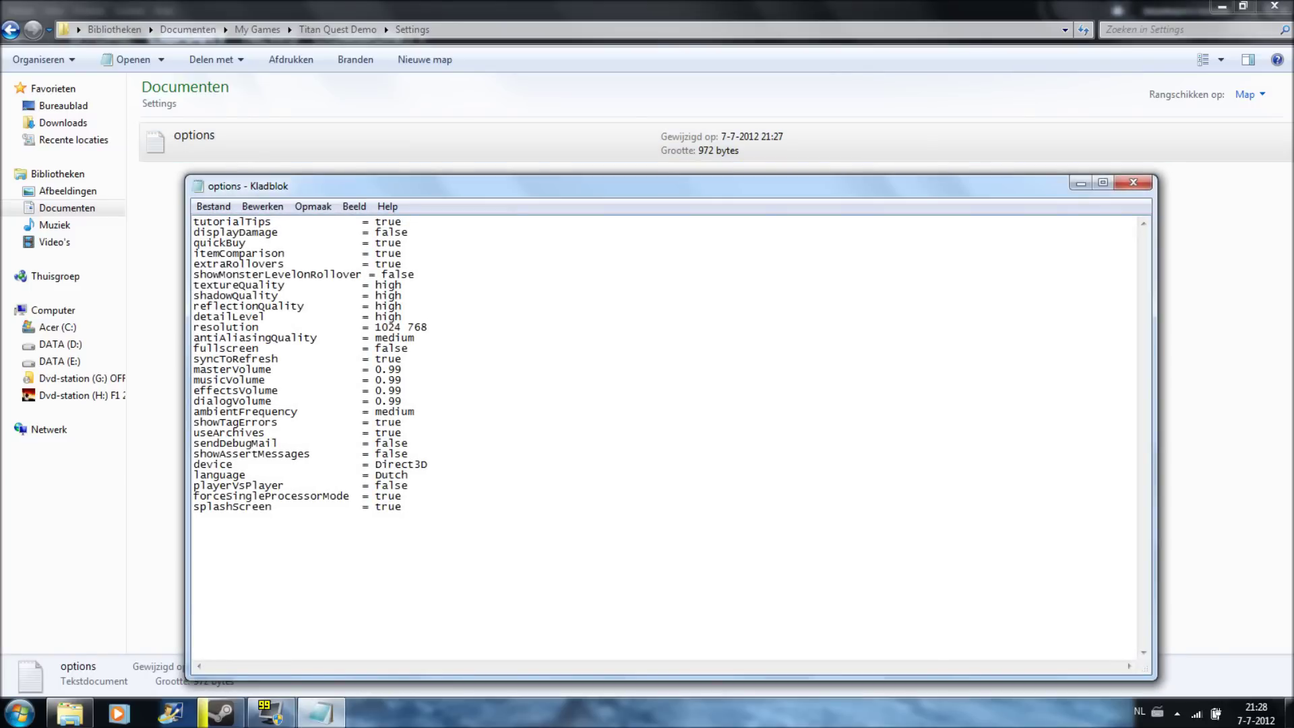
Replace 'Dutch' with 'english' on the options file's language line and close Notepad
{"action": "mouse_move", "coordinate": [247, 475]}
{"action": "left_mouse_down"}
{"action": "mouse_move", "coordinate": [198, 474]}
{"action": "mouse_move", "coordinate": [269, 465]}
{"action": "left_mouse_up"}
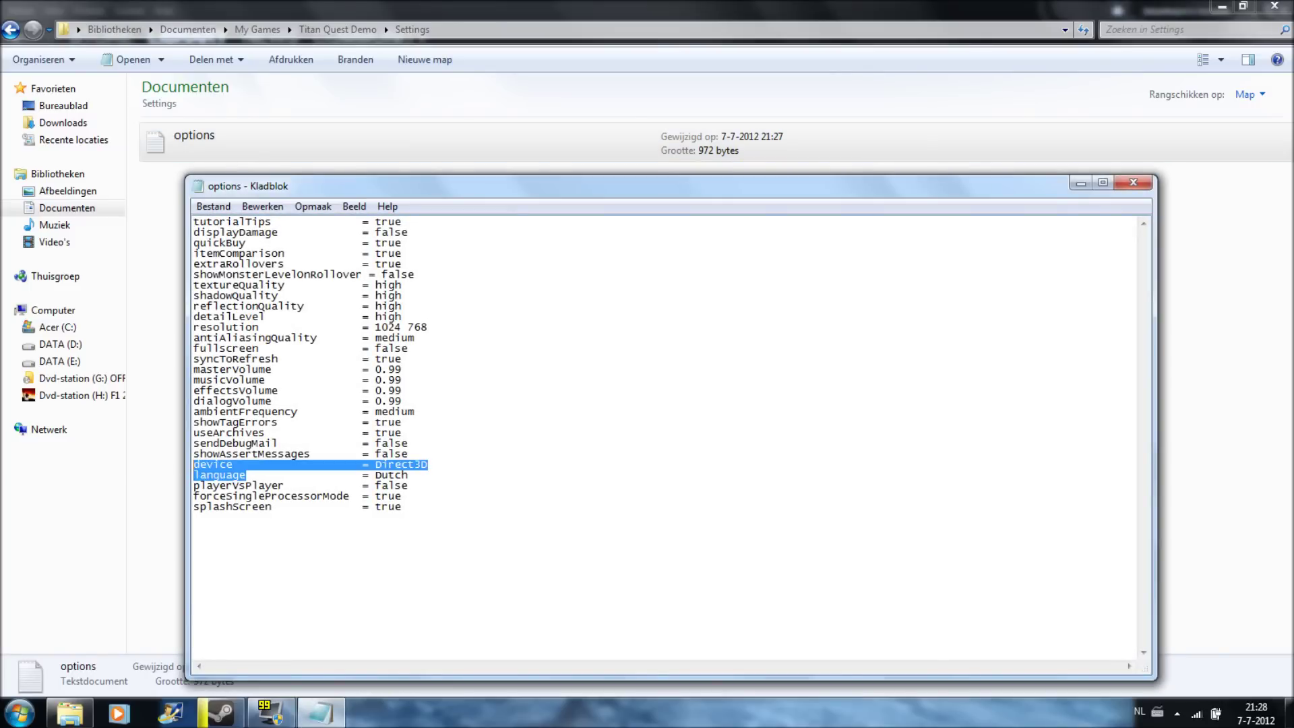
{"action": "left_click", "coordinate": [272, 465]}
{"action": "left_click_drag", "start_coordinate": [408, 475], "coordinate": [382, 475]}
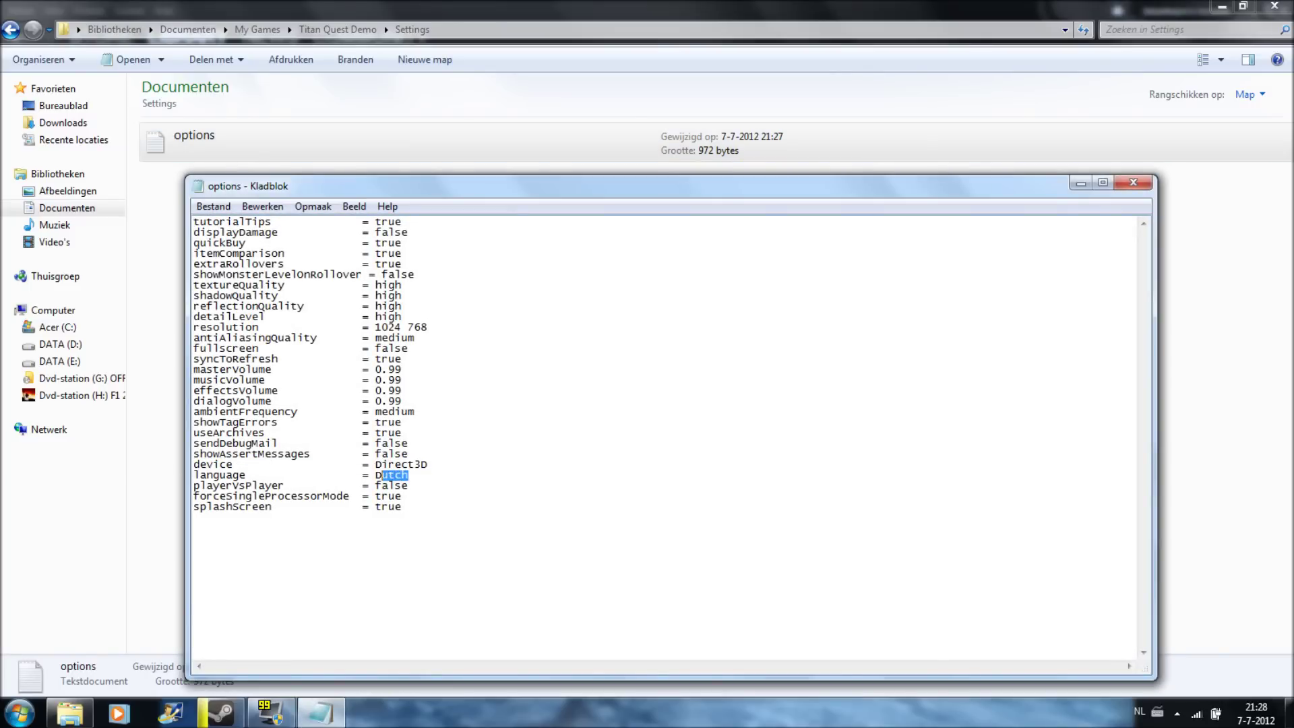
{"action": "key", "text": "BackSpace"}
{"action": "type", "text": "ish"}
{"action": "left_click", "coordinate": [1133, 182]}
Save the options file, then go to DATA (D:) > games > Steam > steamapps
{"action": "left_click", "coordinate": [575, 374]}
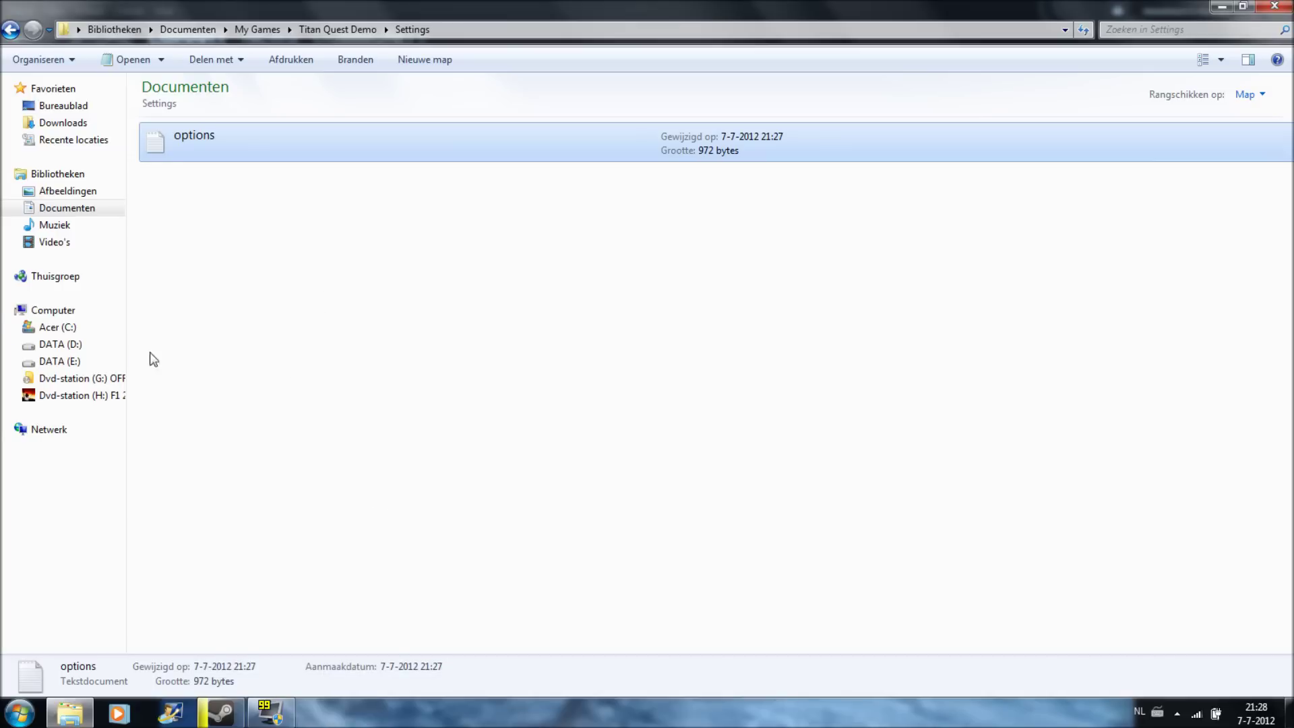
{"action": "left_click", "coordinate": [46, 347]}
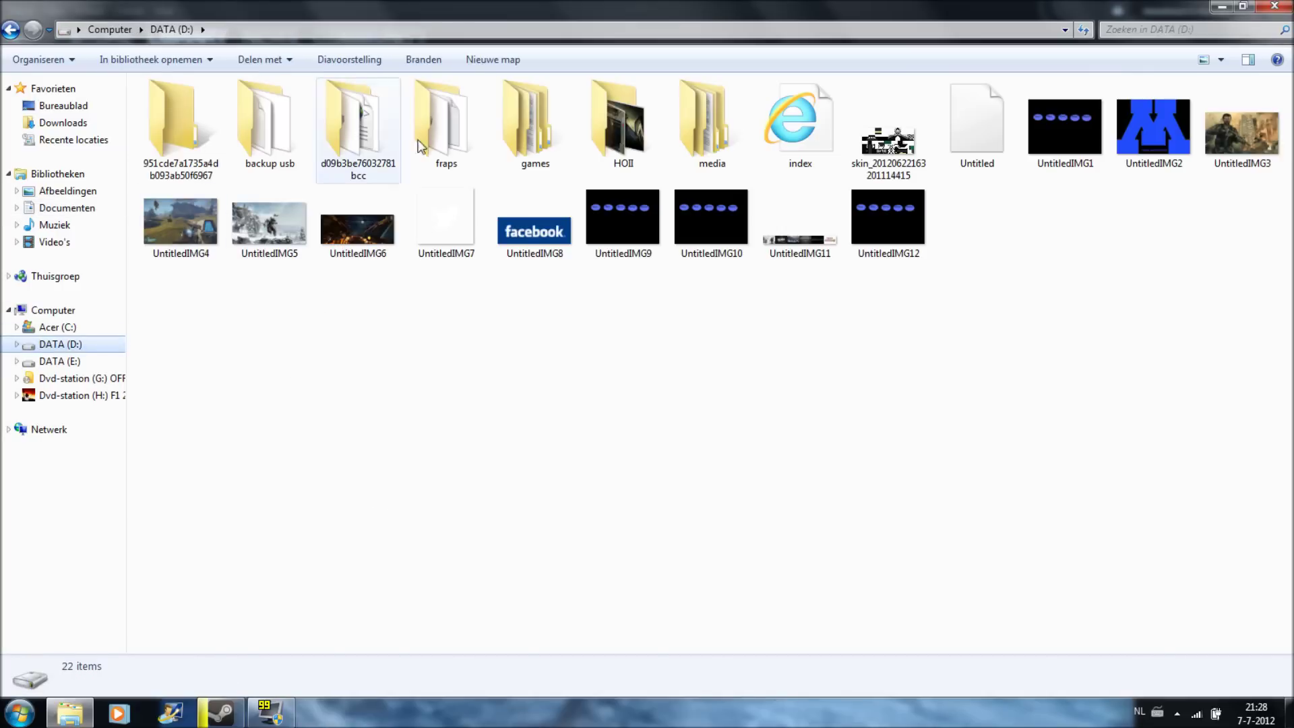
{"action": "double_click", "coordinate": [530, 119]}
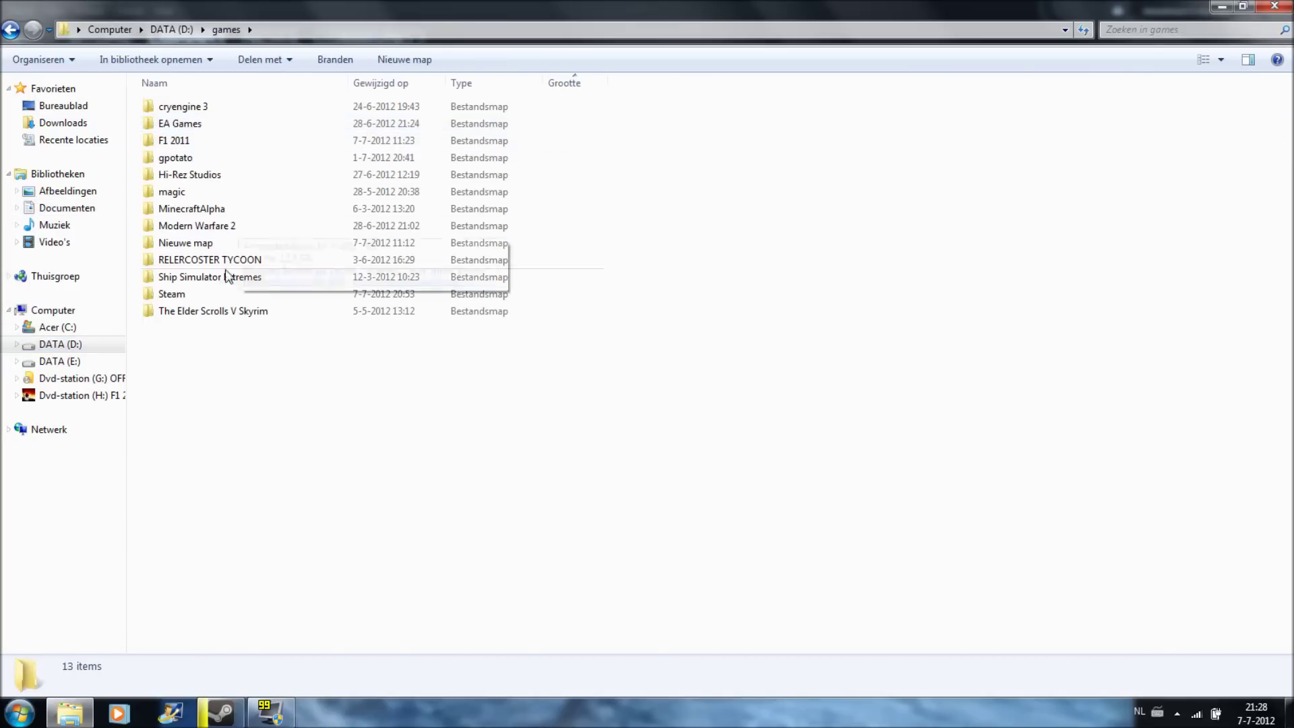
{"action": "double_click", "coordinate": [203, 294]}
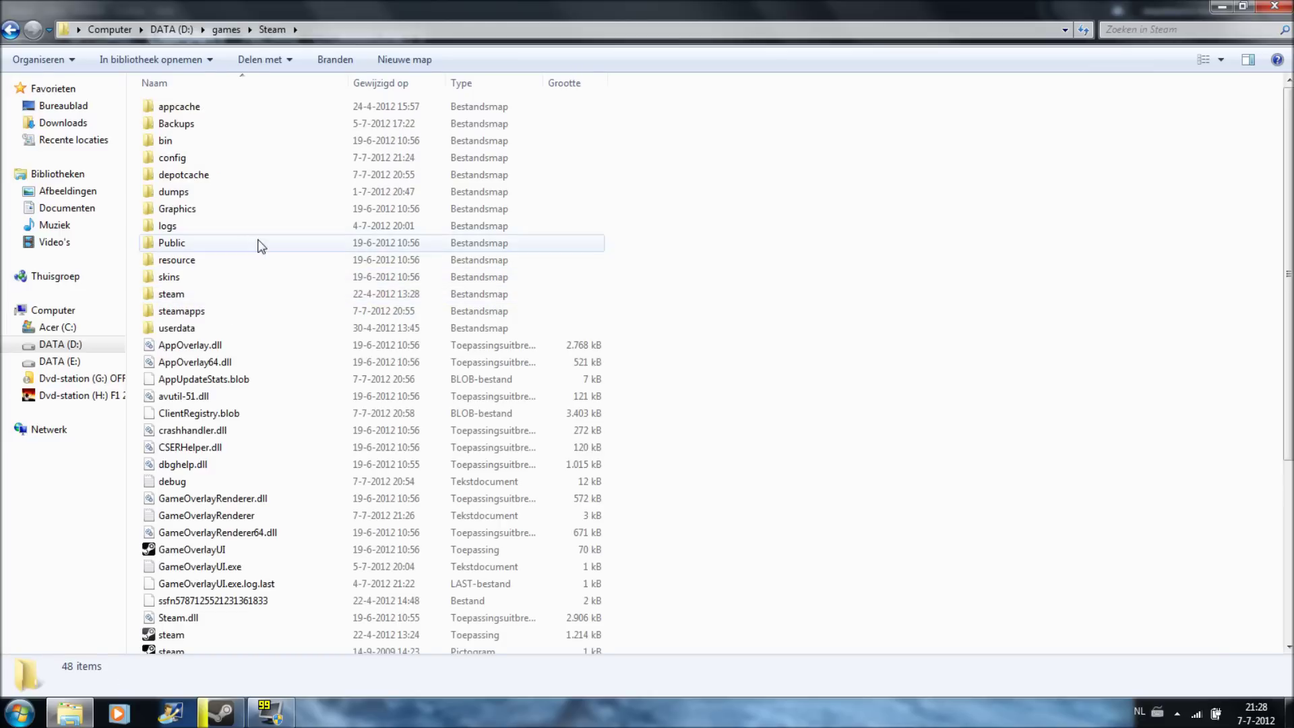
{"action": "double_click", "coordinate": [195, 314]}
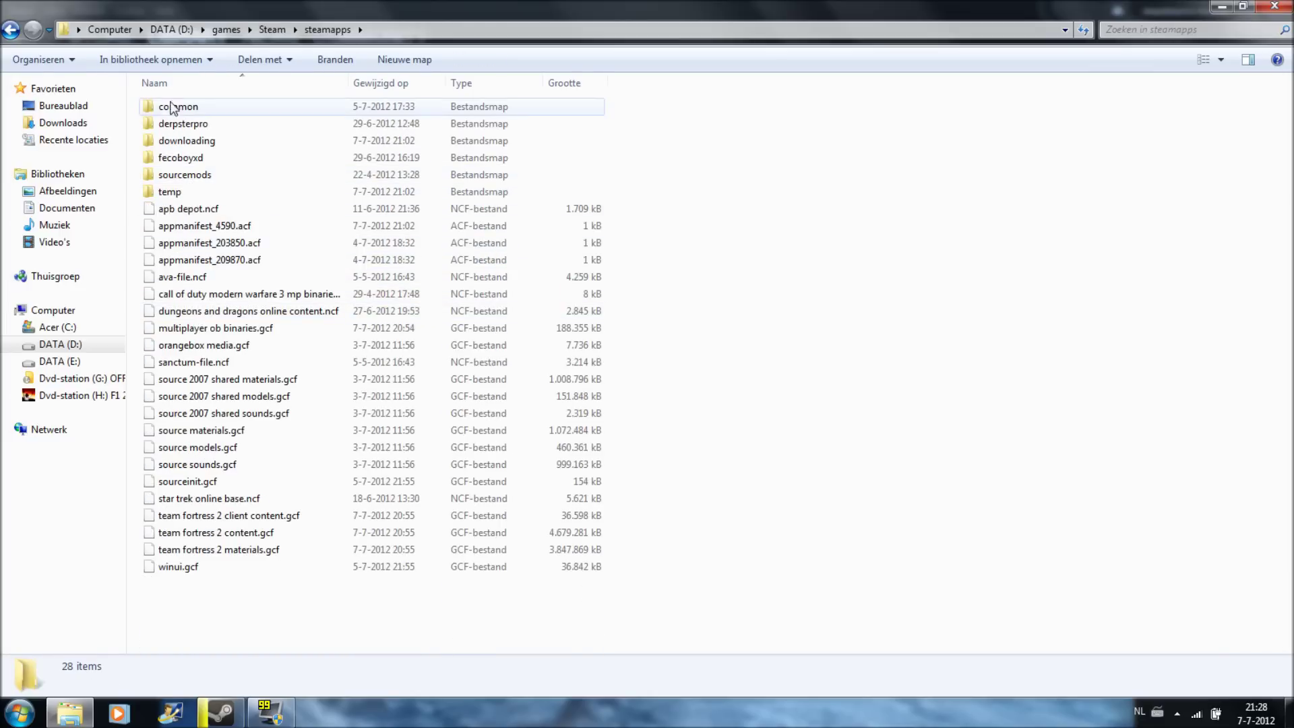
Open common > Titan Quest Demo > Settings and open the defaults file in Notepad
{"action": "left_click", "coordinate": [187, 108]}
{"action": "double_click", "coordinate": [187, 108]}
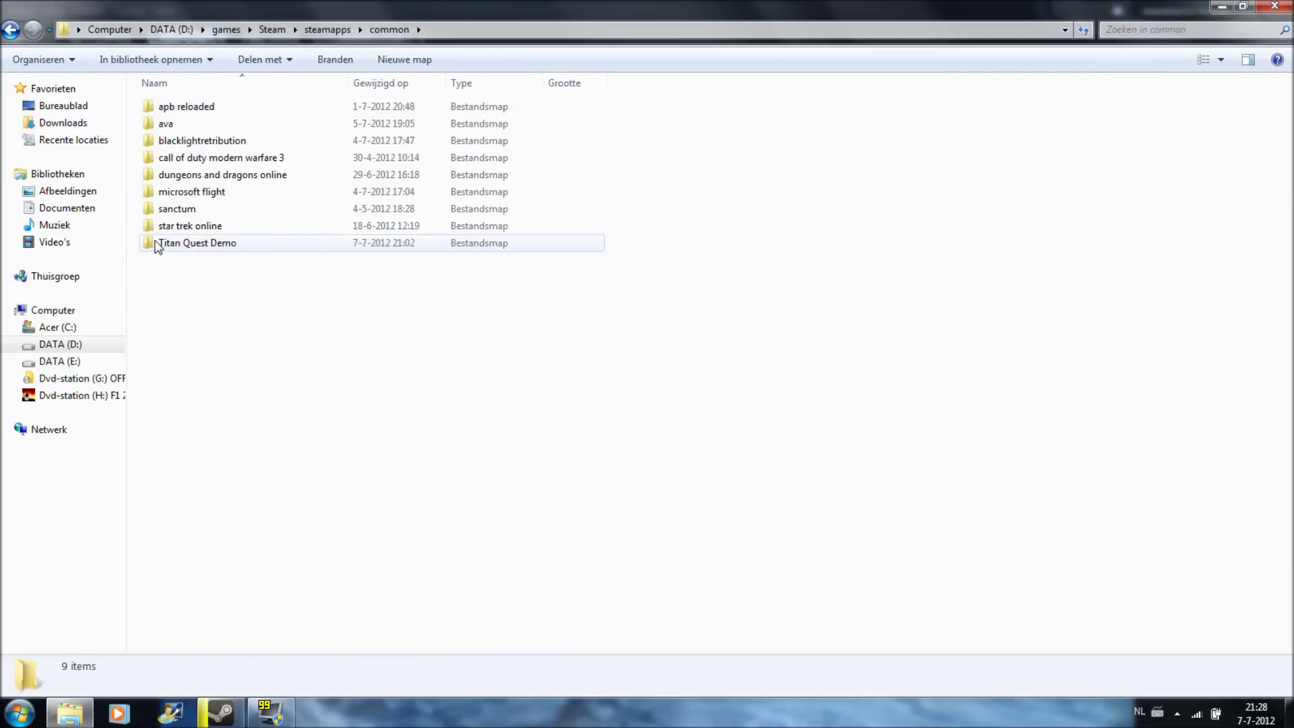
{"action": "double_click", "coordinate": [206, 246]}
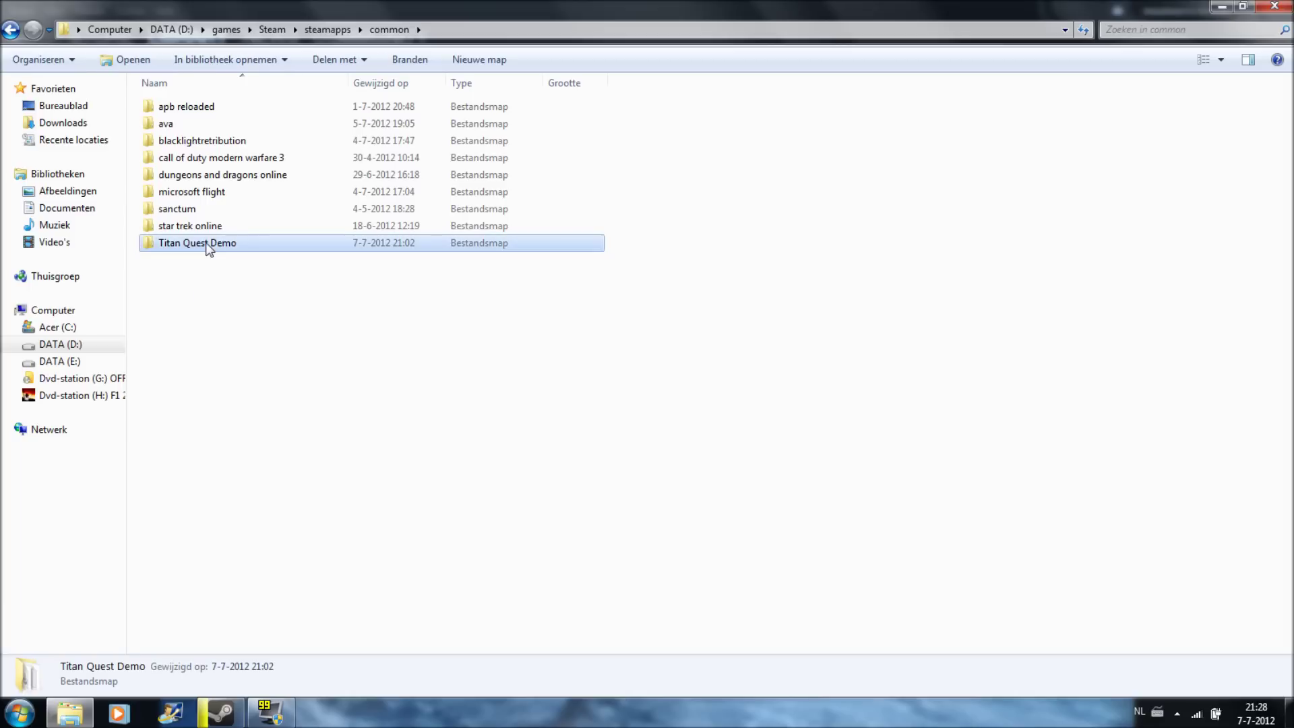
{"action": "double_click", "coordinate": [183, 192]}
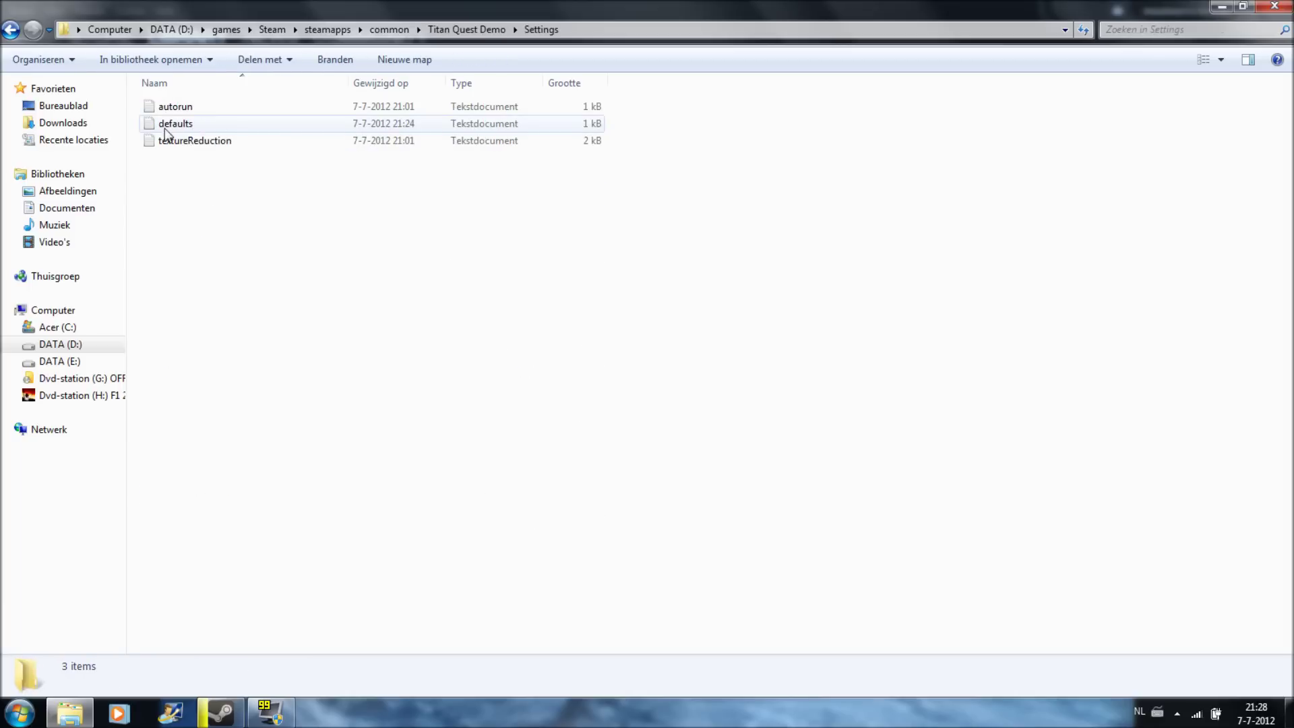
{"action": "double_click", "coordinate": [204, 125]}
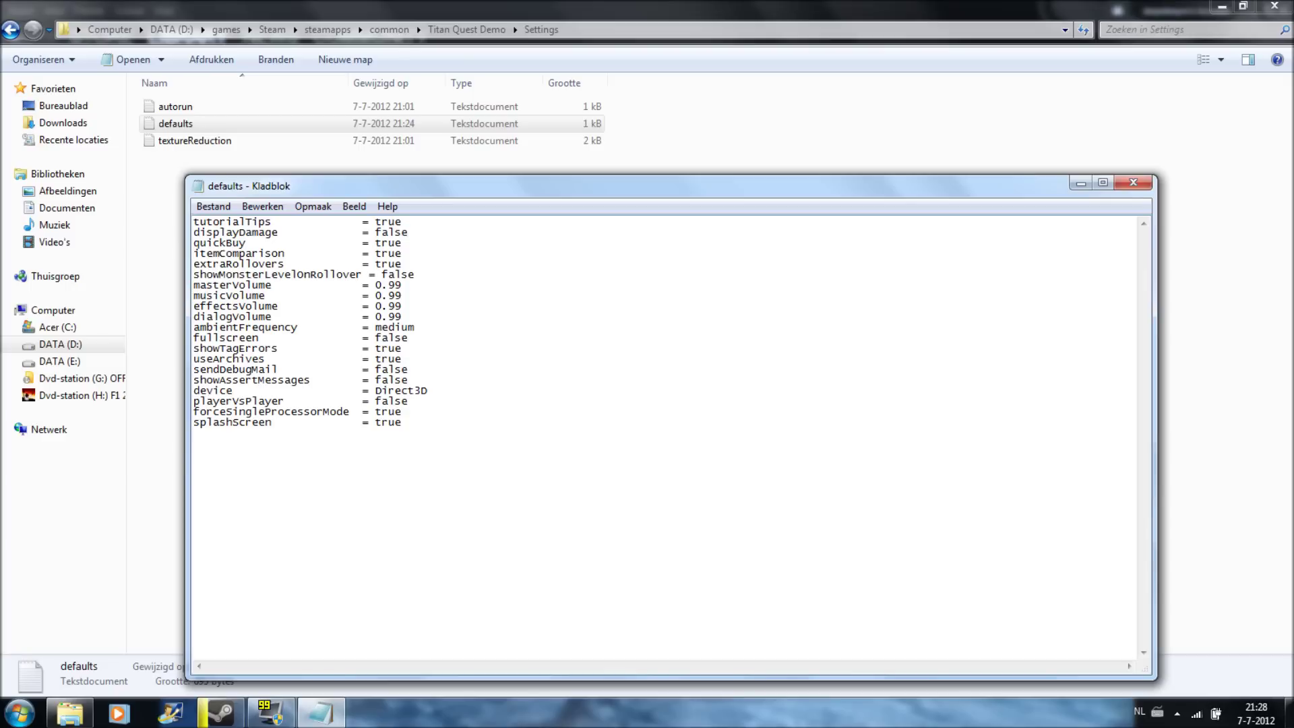
Add a 'language = English' line below 'device = Direct3D' in defaults, then close and save
{"action": "key", "text": "Return"}
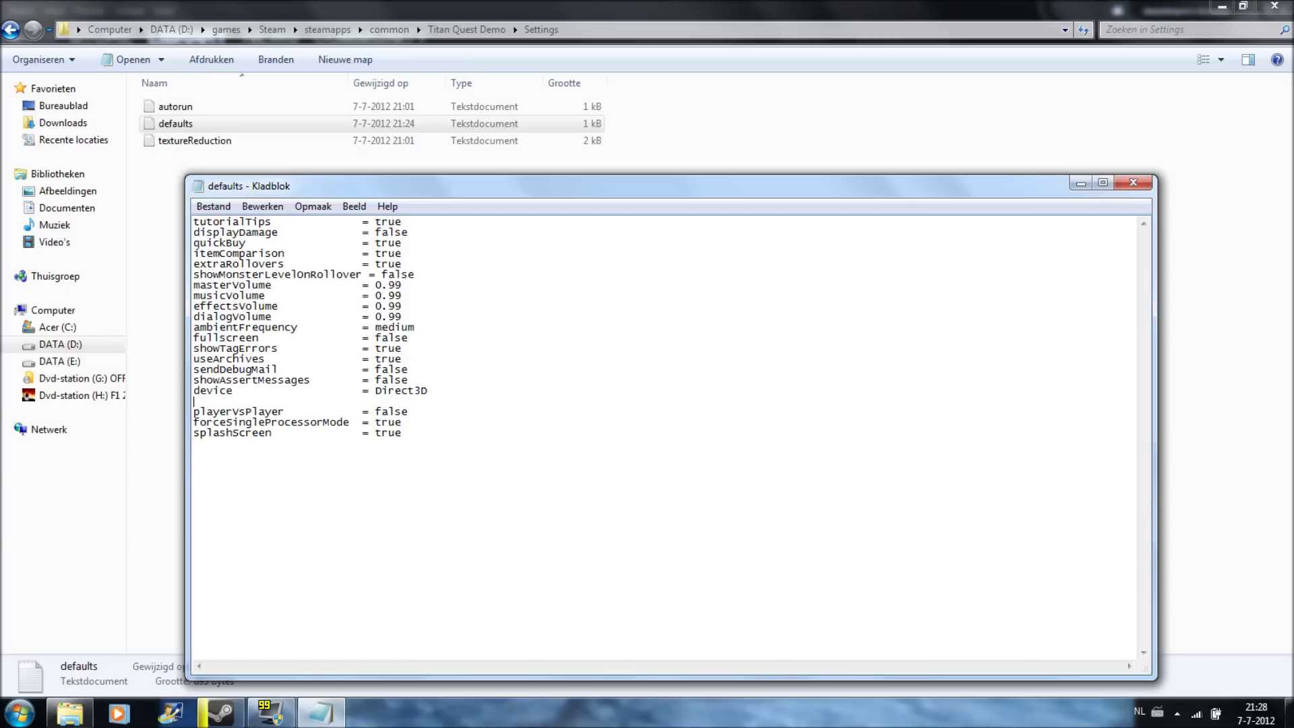
{"action": "type", "text": "lang"}
{"action": "key", "text": "BackSpace"}
{"action": "key", "text": "BackSpace"}
{"action": "key", "text": "BackSpace"}
{"action": "type", "text": "nglish"}
{"action": "left_click", "coordinate": [1133, 183]}
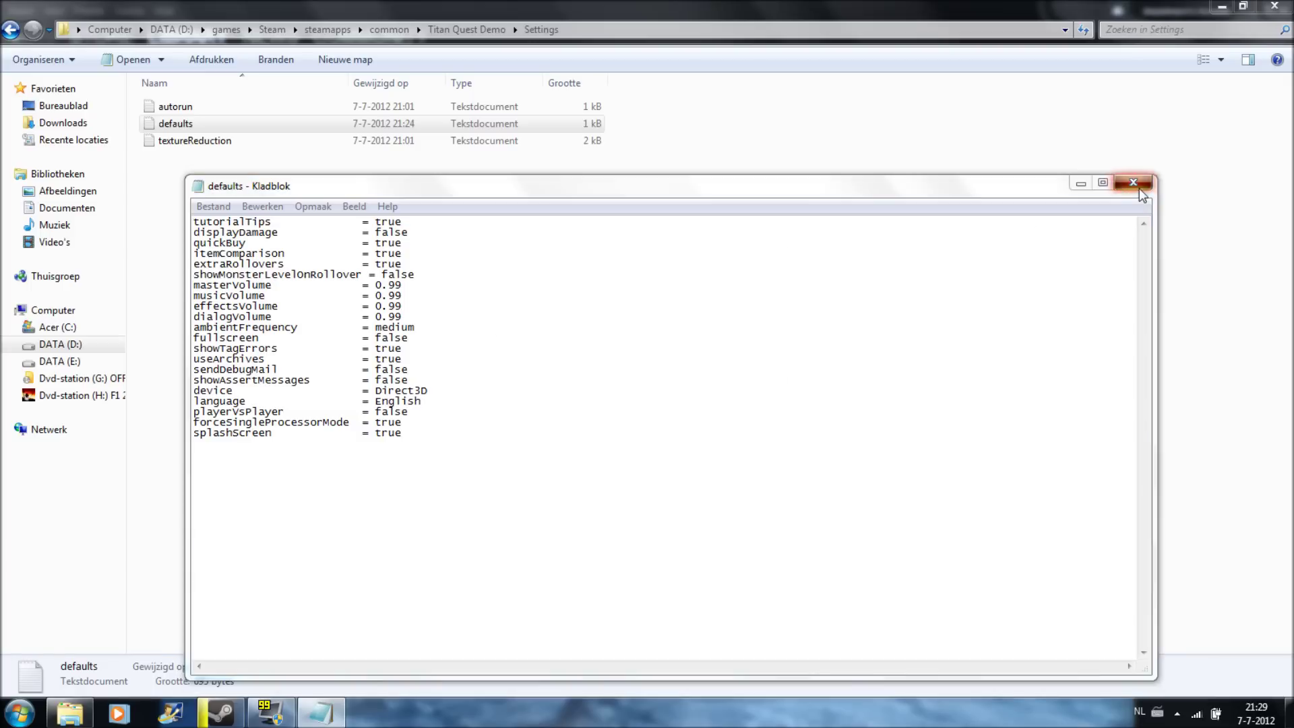
{"action": "left_click", "coordinate": [580, 376]}
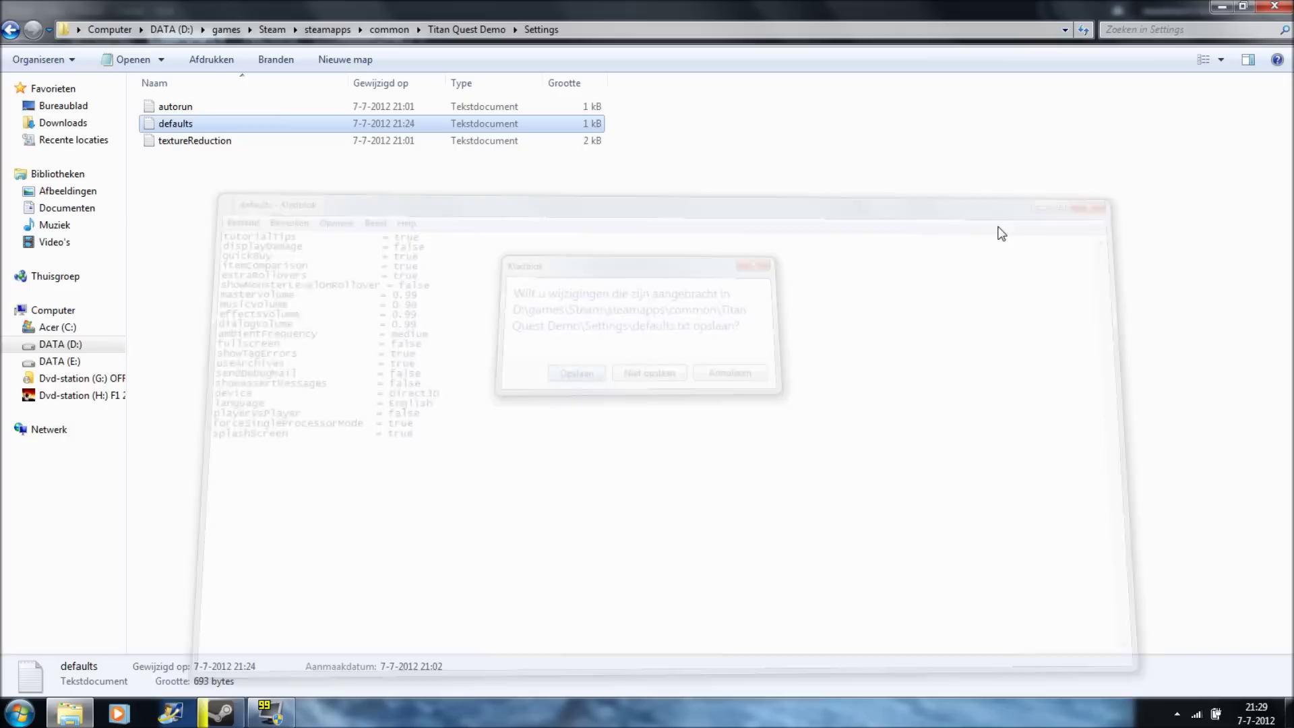
Close the Explorer window and press PLAY on Titan Quest Demo in Steam
{"action": "left_click", "coordinate": [1275, 6]}
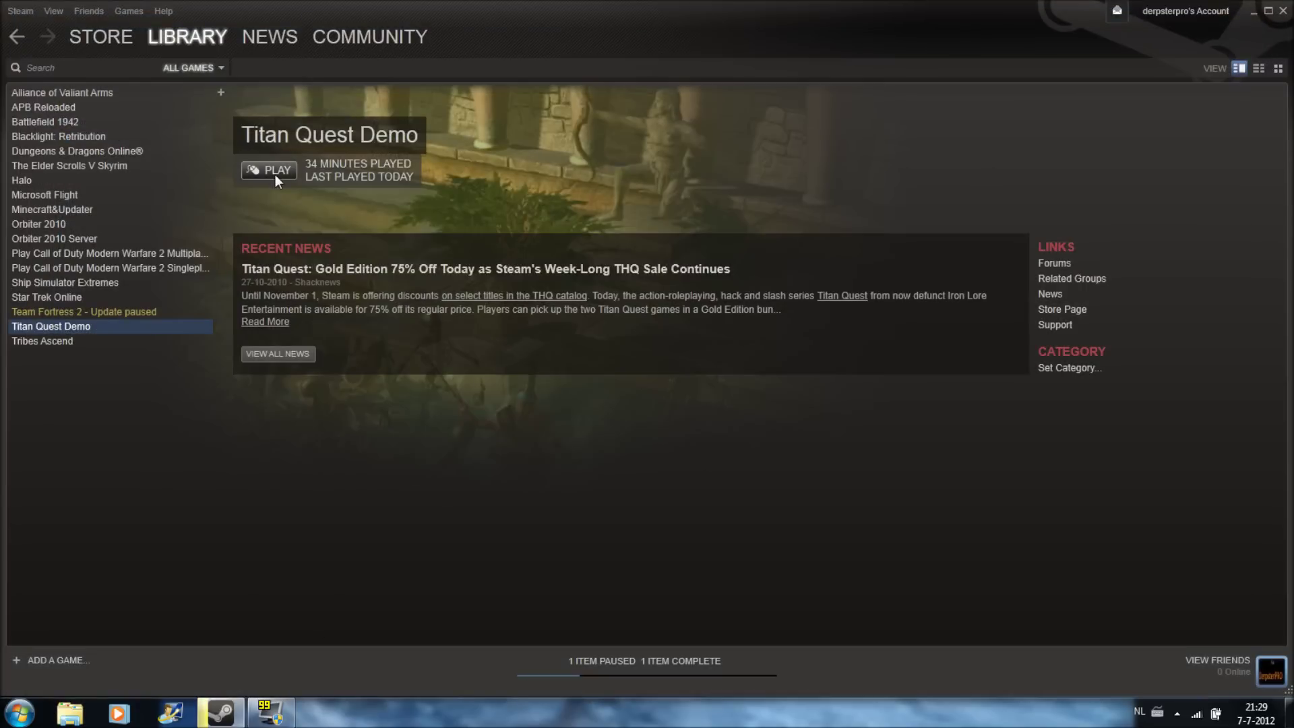
{"action": "left_click", "coordinate": [275, 172]}
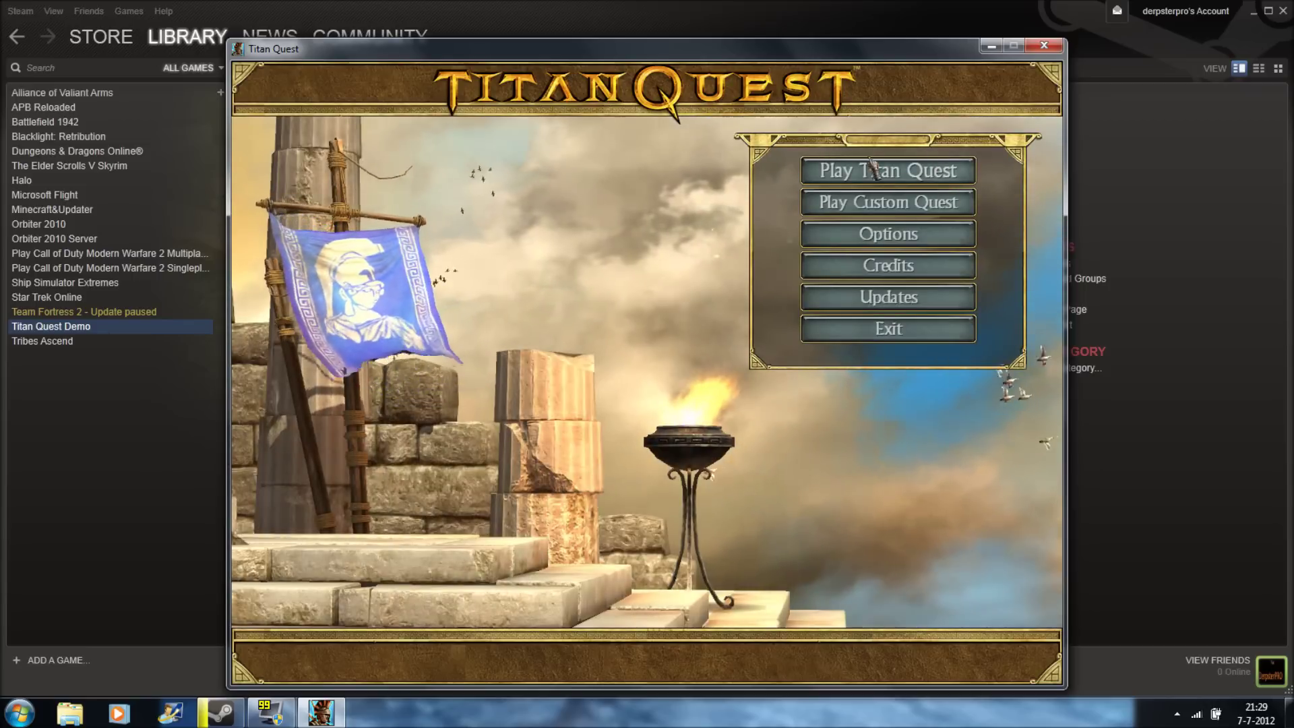
Choose Play Titan Quest, type a test character name and erase it, then return to Steam
{"action": "left_click", "coordinate": [907, 174]}
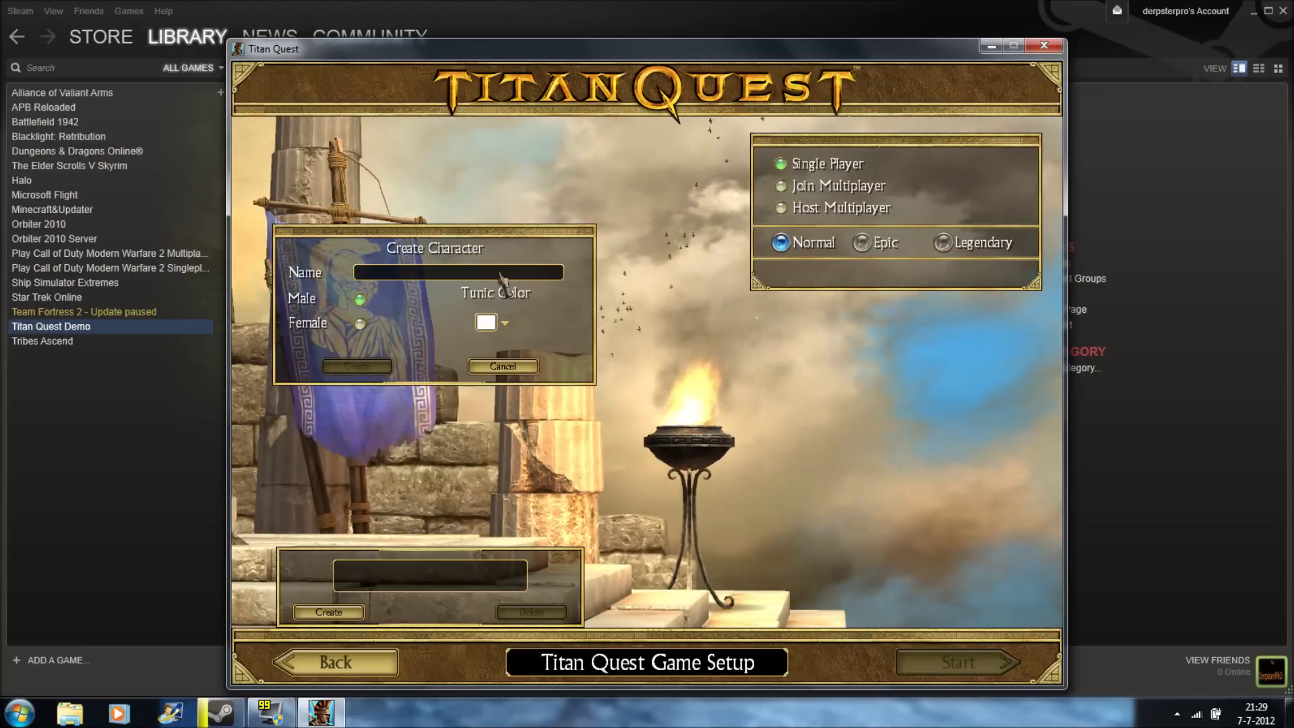
{"action": "type", "text": "kfajsdkfsj"}
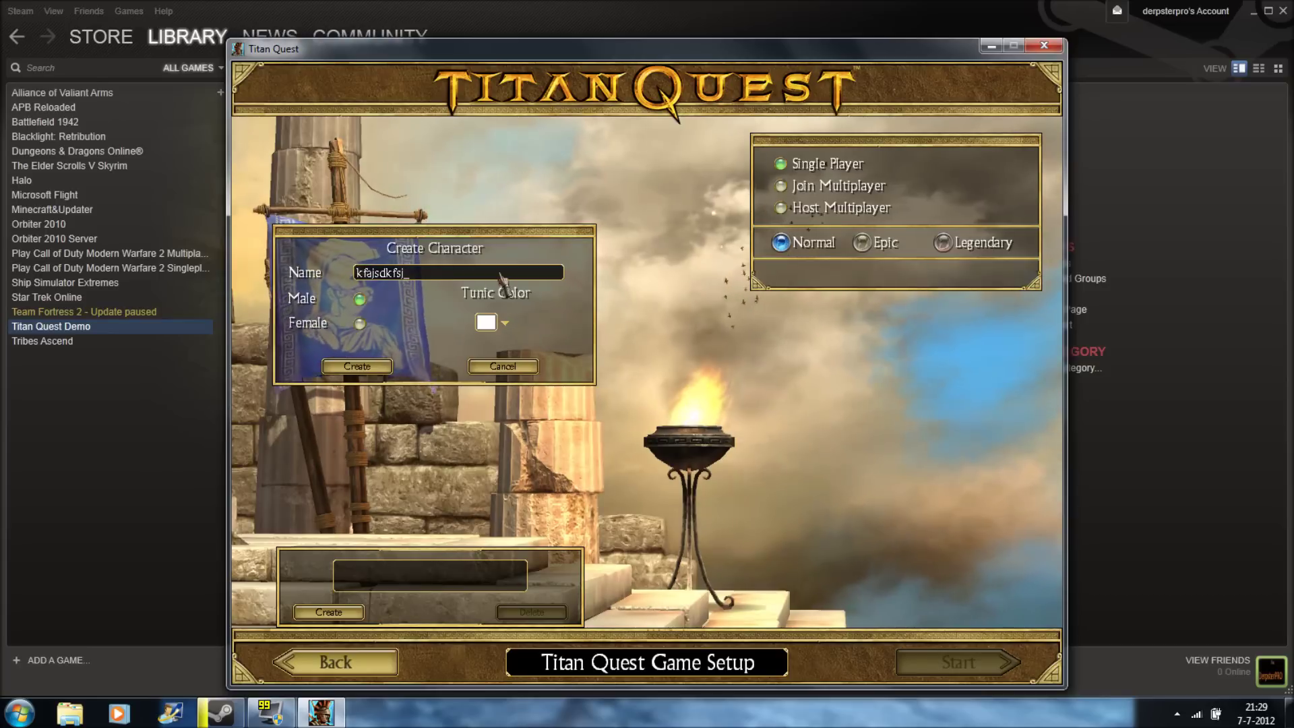
{"action": "key", "text": "BackSpace"}
{"action": "key", "text": "BackSpace"}
{"action": "key", "text": "BackSpace"}
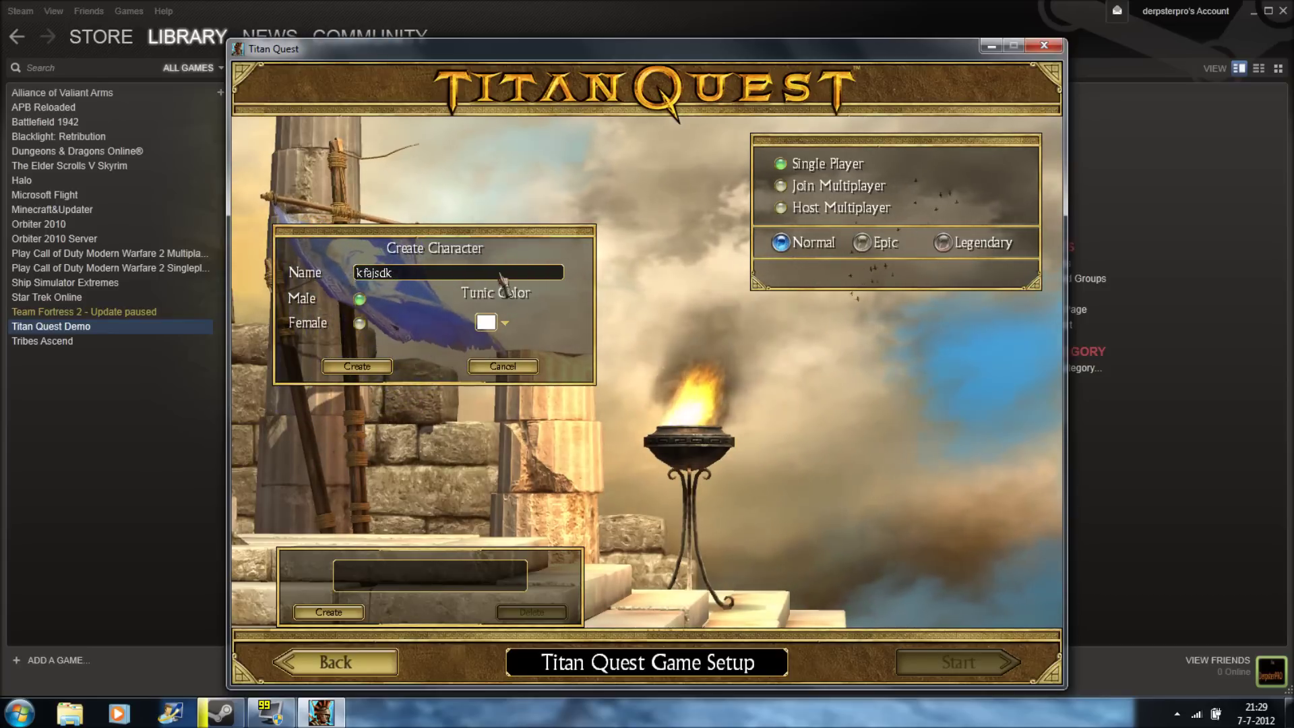
{"action": "key", "text": "BackSpace"}
{"action": "key", "text": "BackSpace"}
{"action": "key", "text": "BackSpace"}
{"action": "key", "text": "BackSpace"}
{"action": "key", "text": "BackSpace"}
{"action": "key", "text": "BackSpace"}
{"action": "key", "text": "BackSpace"}
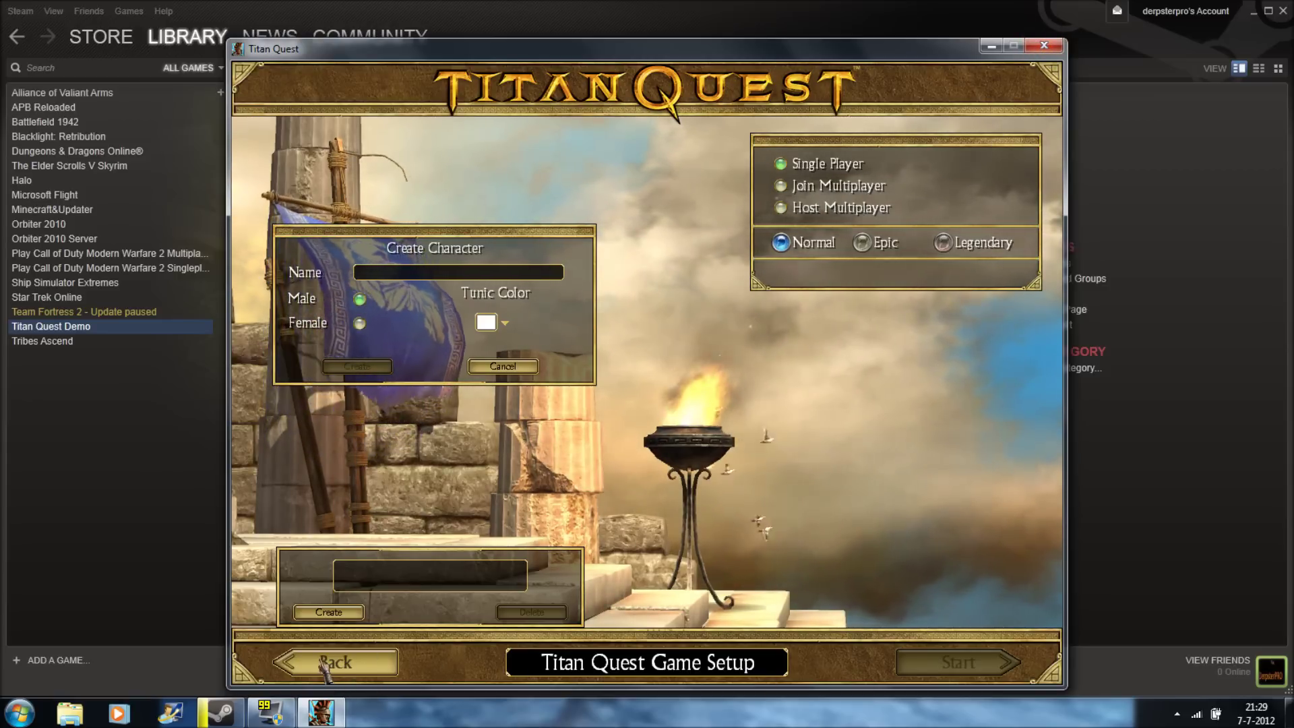
{"action": "left_click", "coordinate": [871, 18]}
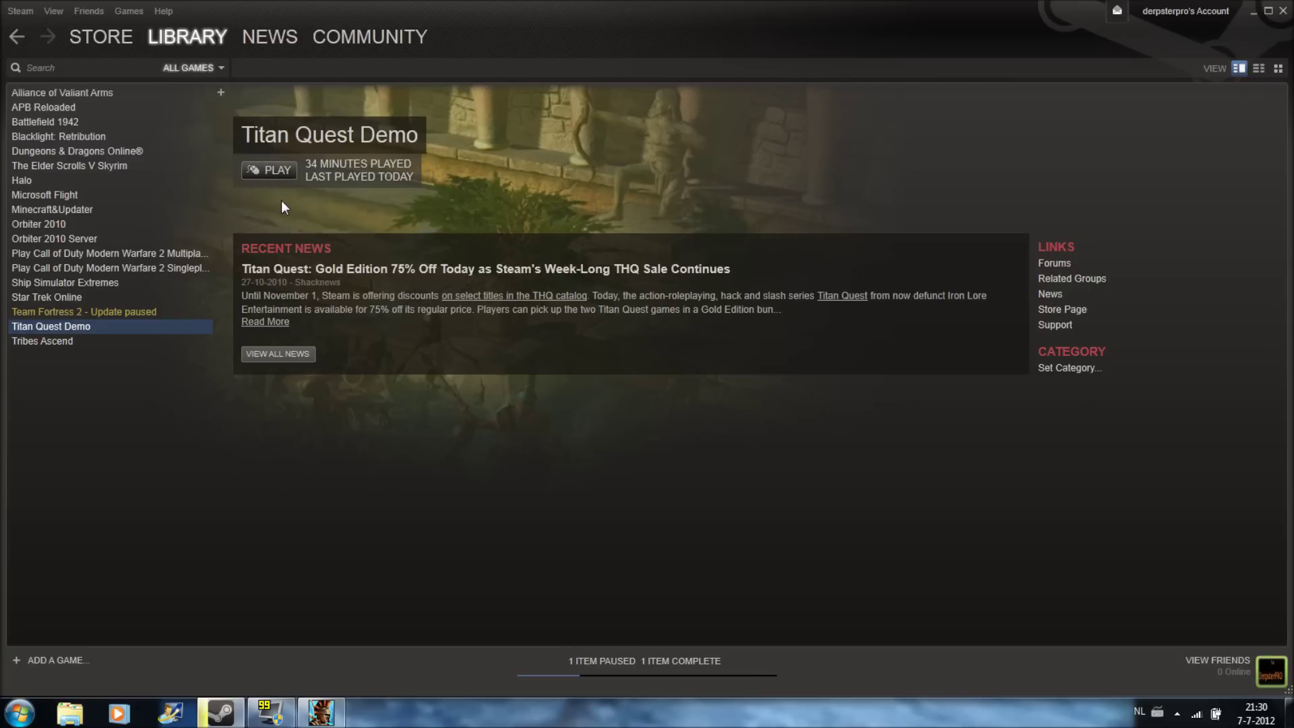
{"action": "left_click", "coordinate": [19, 714]}
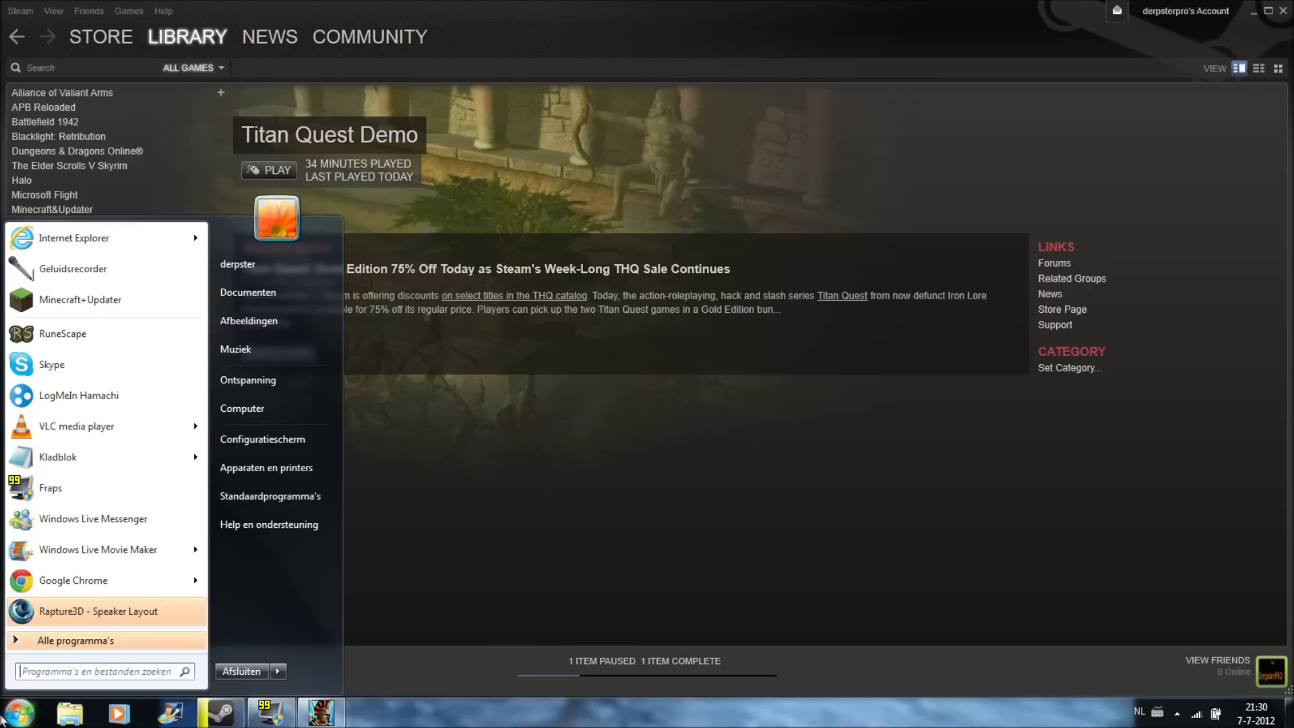
{"action": "right_click", "coordinate": [64, 337]}
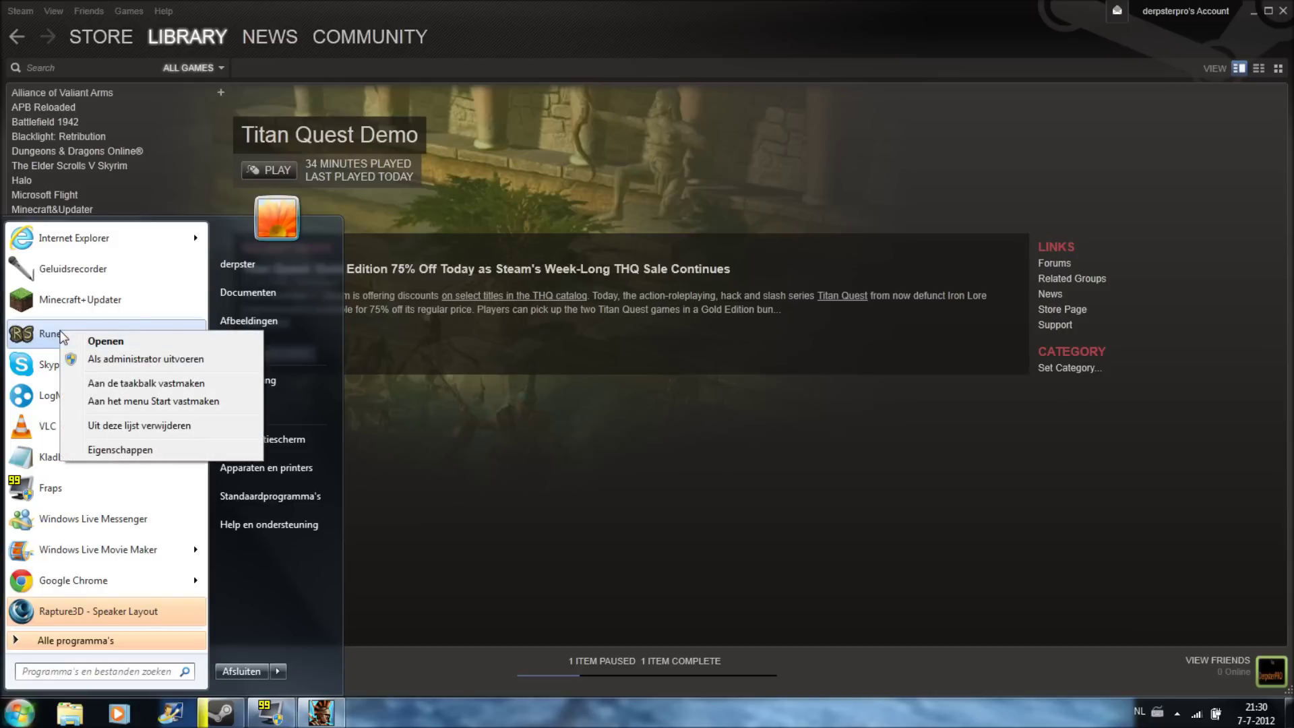
{"action": "left_click", "coordinate": [120, 449]}
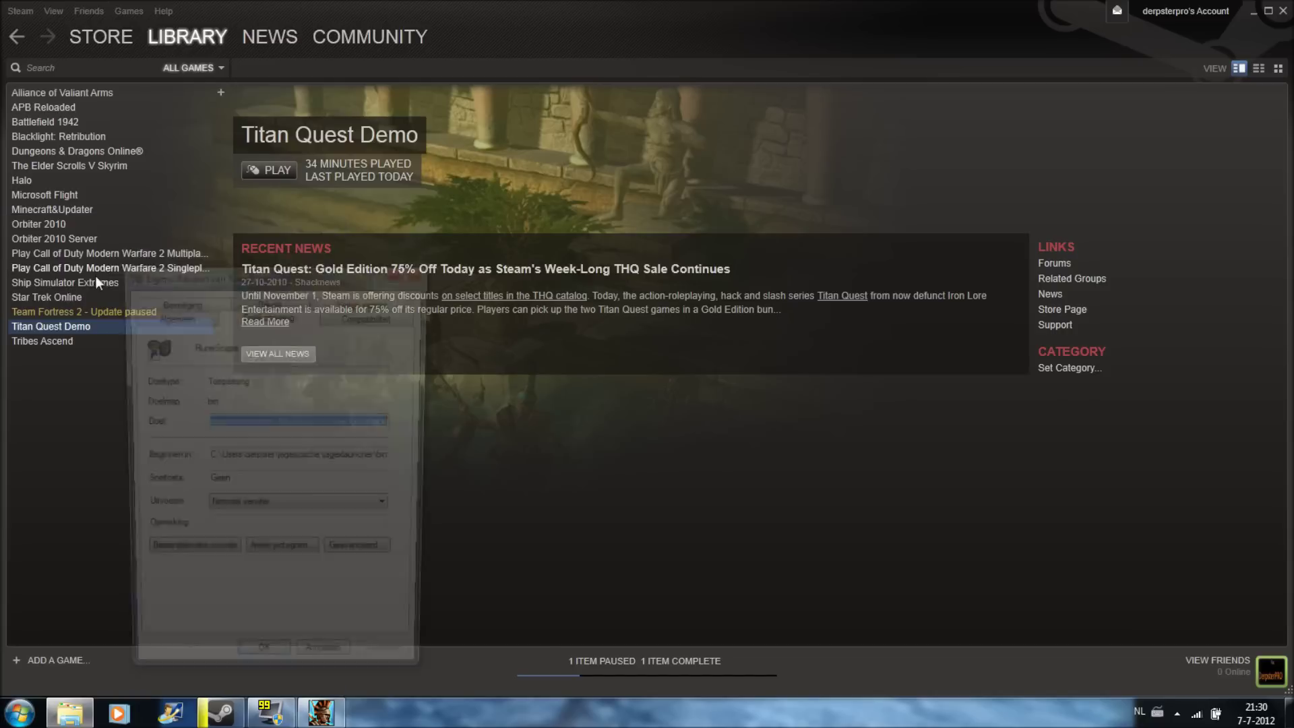
{"action": "left_click", "coordinate": [424, 264]}
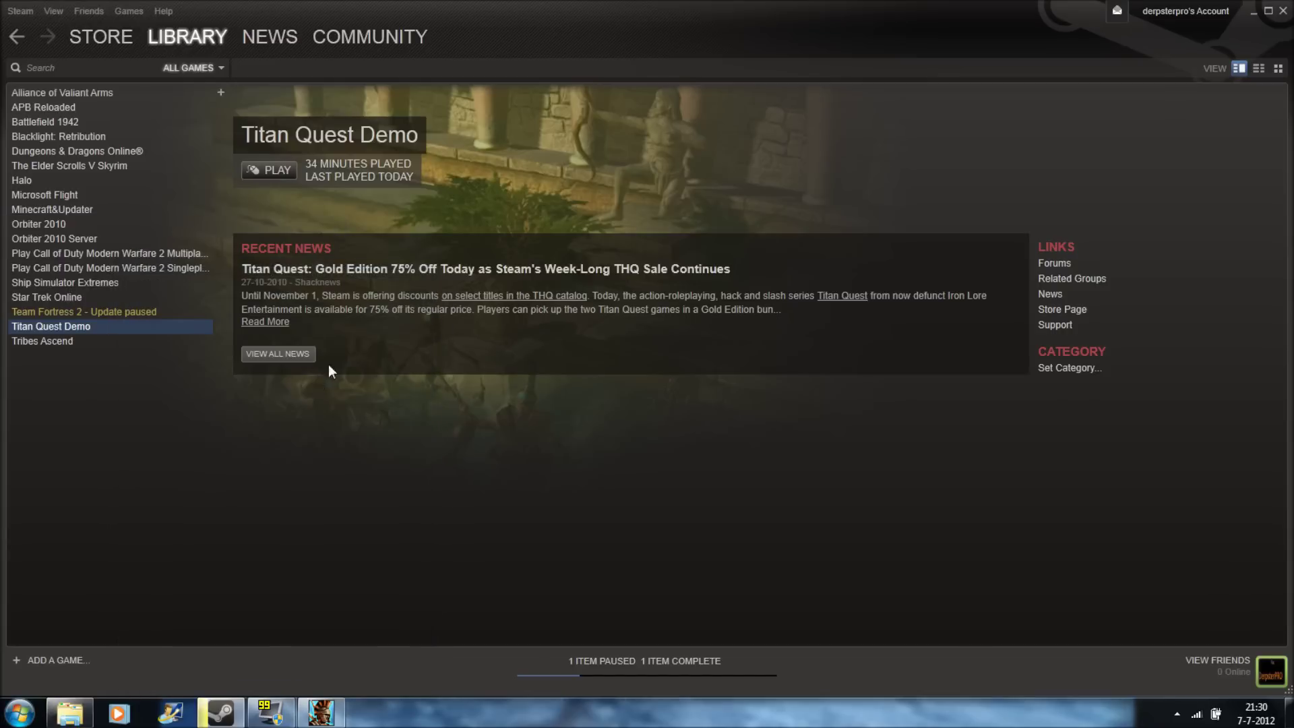
{"action": "left_click", "coordinate": [19, 714]}
{"action": "right_click", "coordinate": [74, 335]}
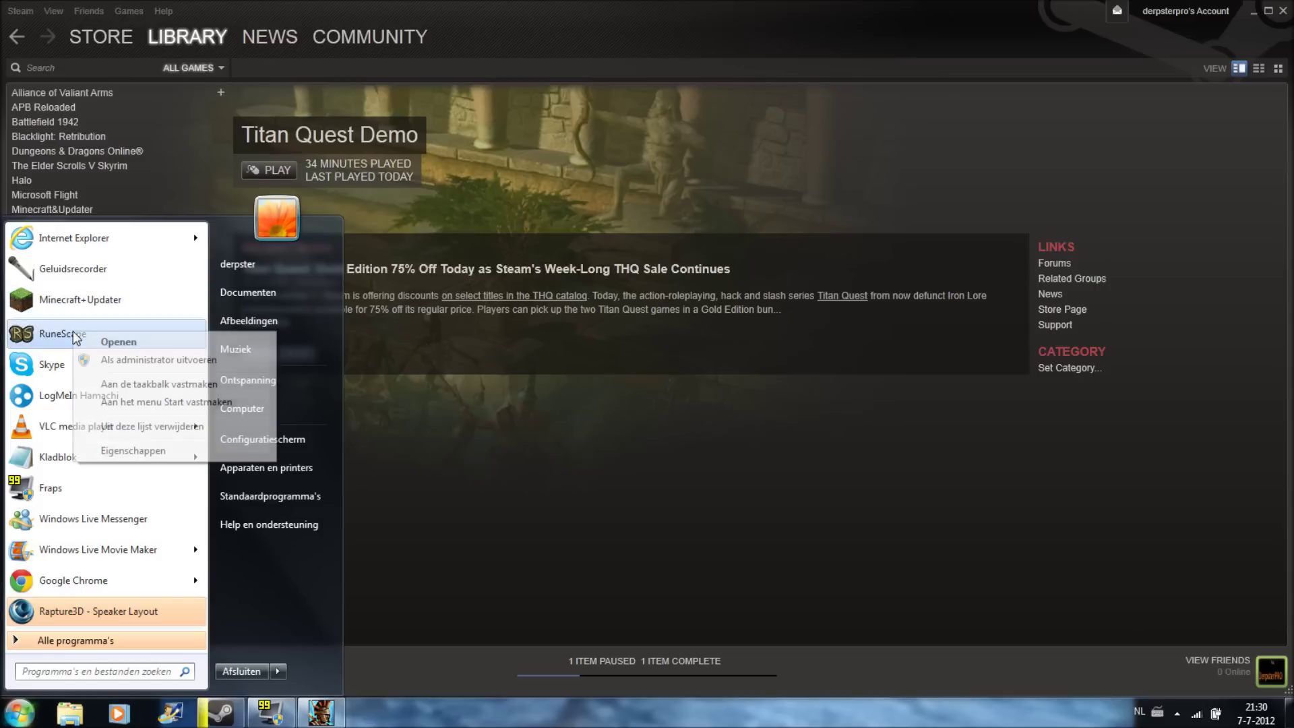
{"action": "left_click", "coordinate": [189, 451]}
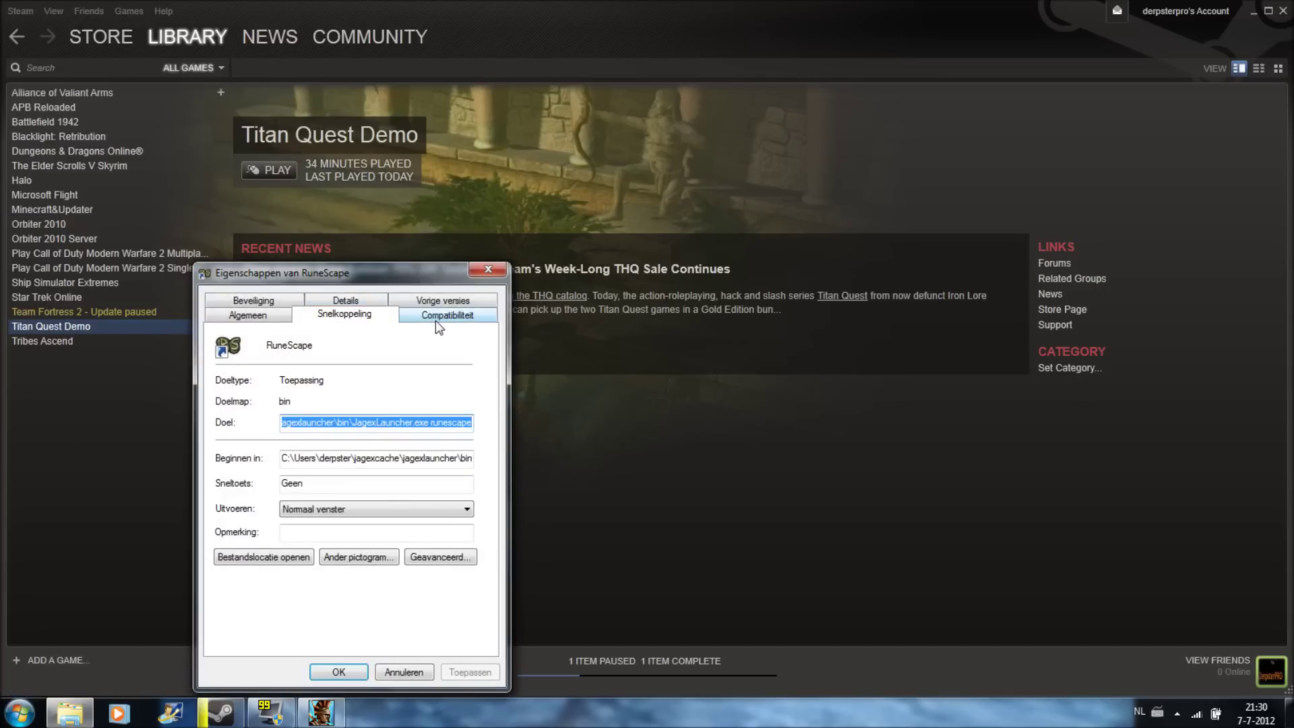
{"action": "left_click", "coordinate": [436, 321]}
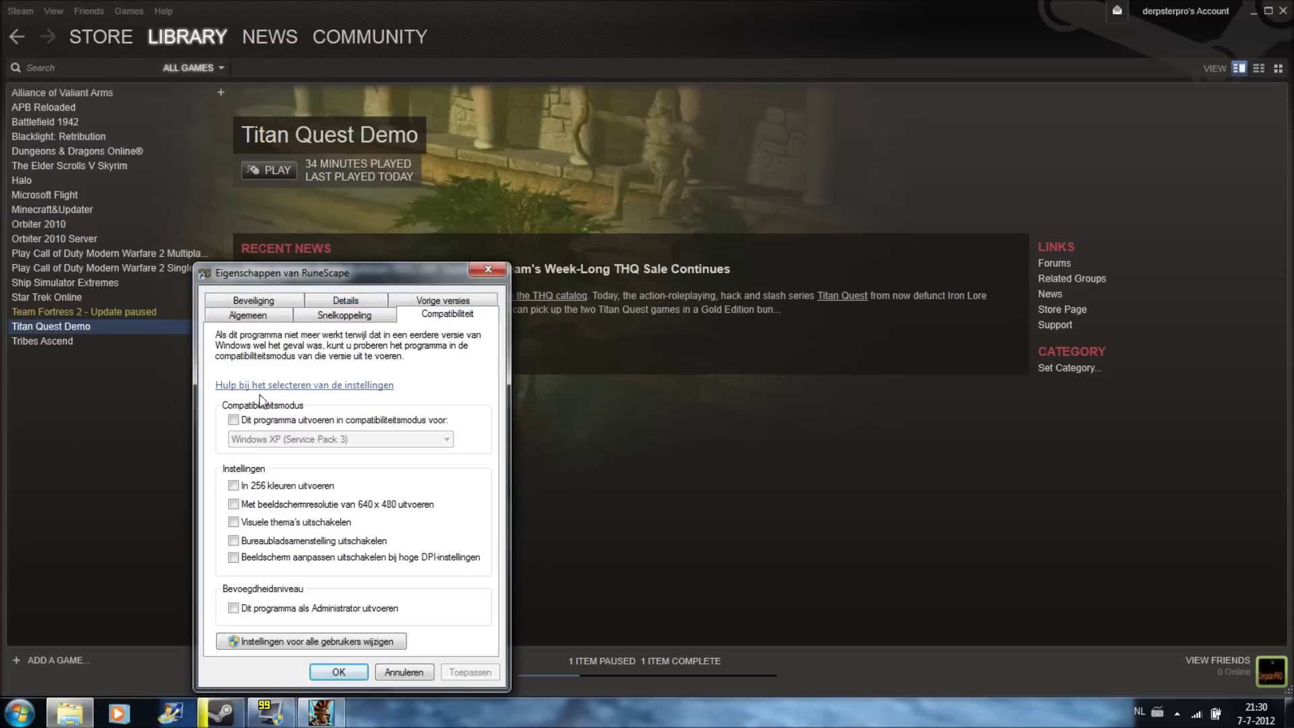
{"action": "left_click", "coordinate": [486, 270]}
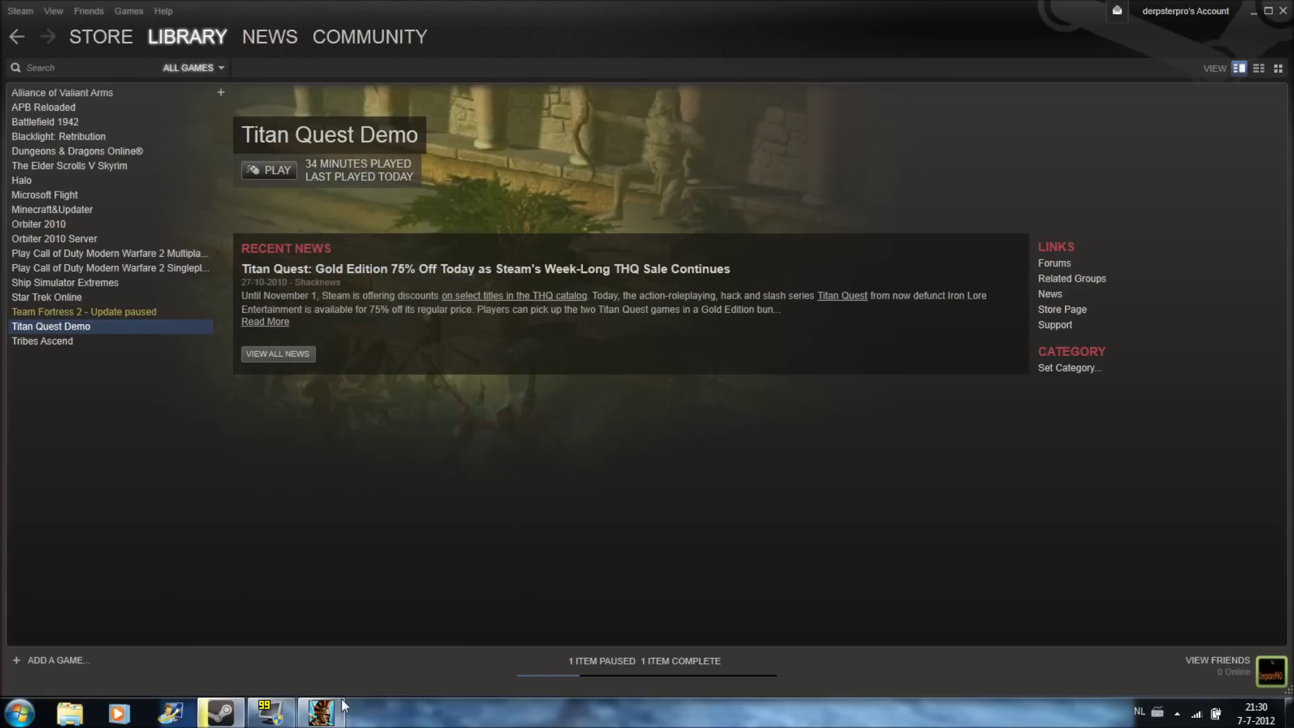